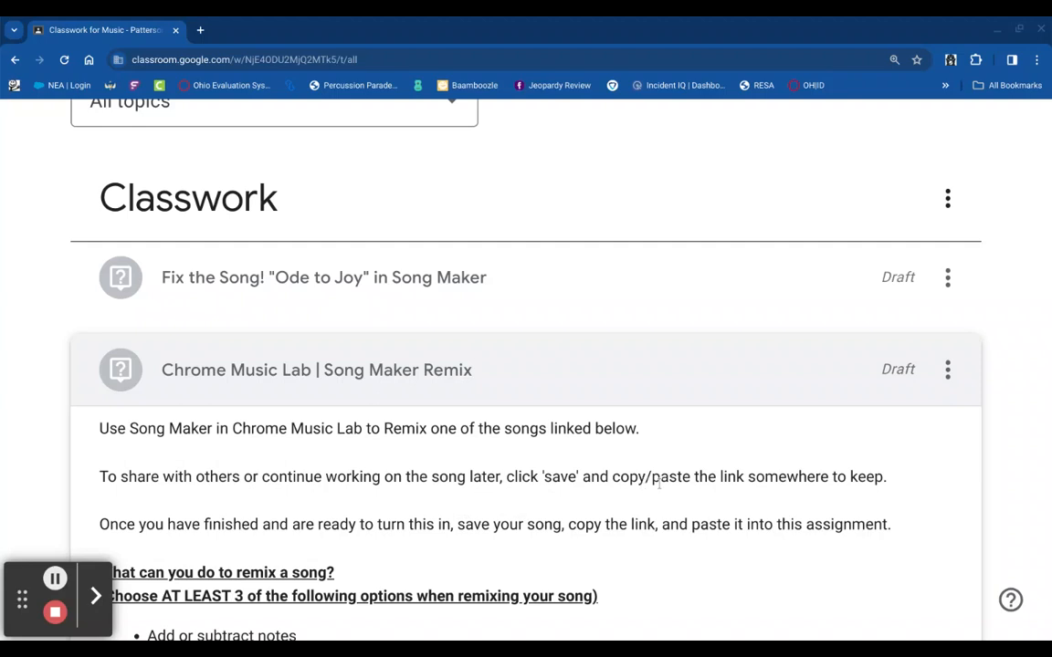
- Scroll through the assignment to the Megalovania link and open it in Song Maker
scroll(283, 490, down, 2)
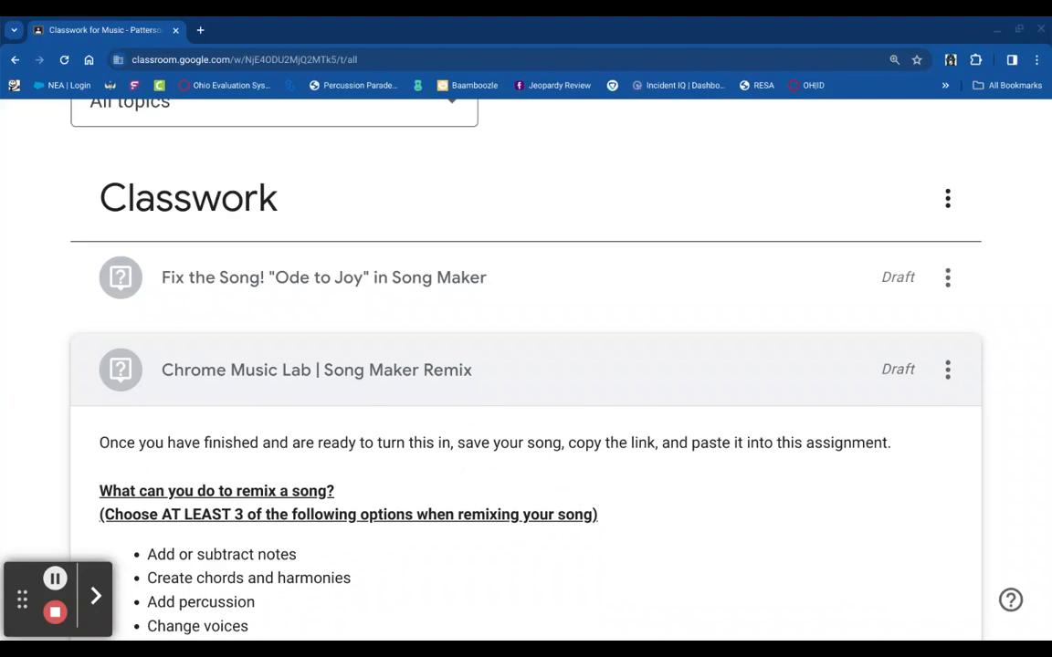
scroll(526, 521, down, 2)
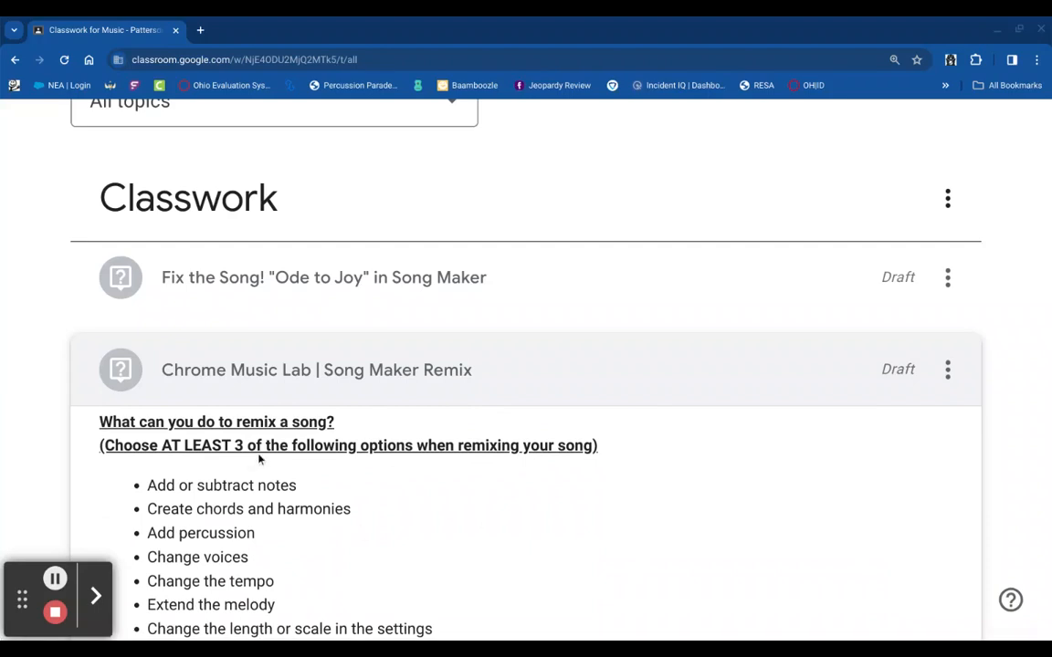
scroll(509, 468, down, 1)
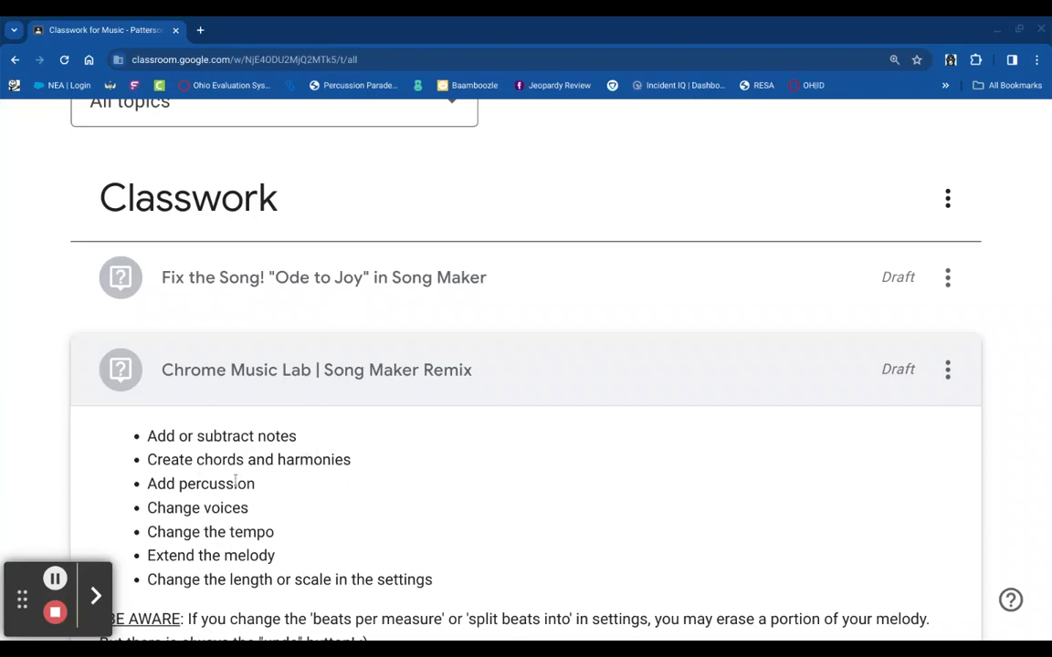
scroll(201, 484, down, 1)
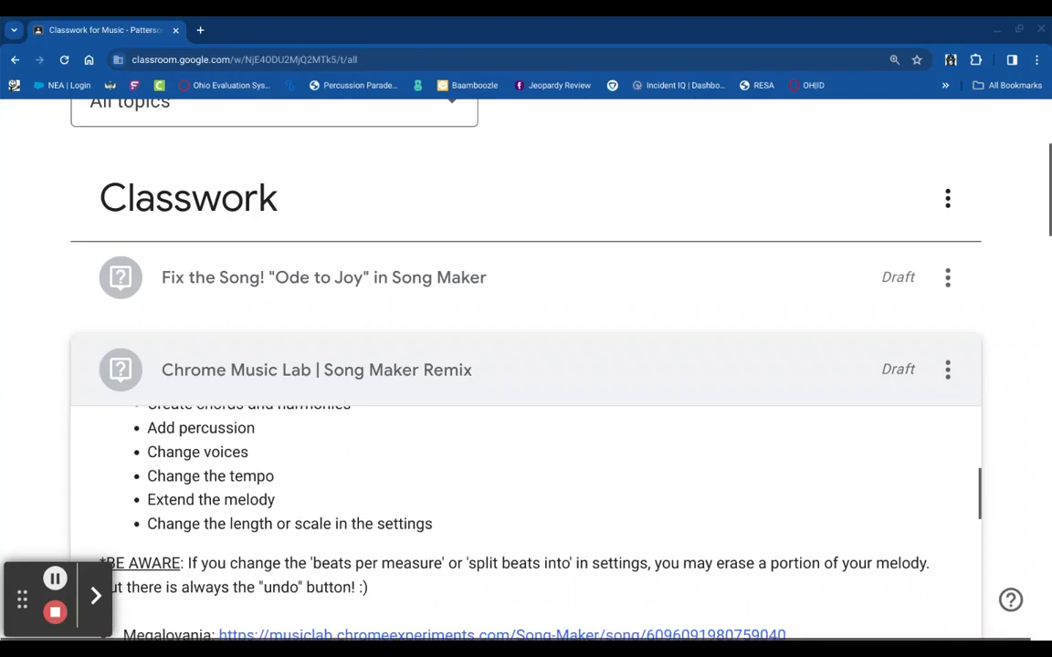
scroll(41, 470, down, 2)
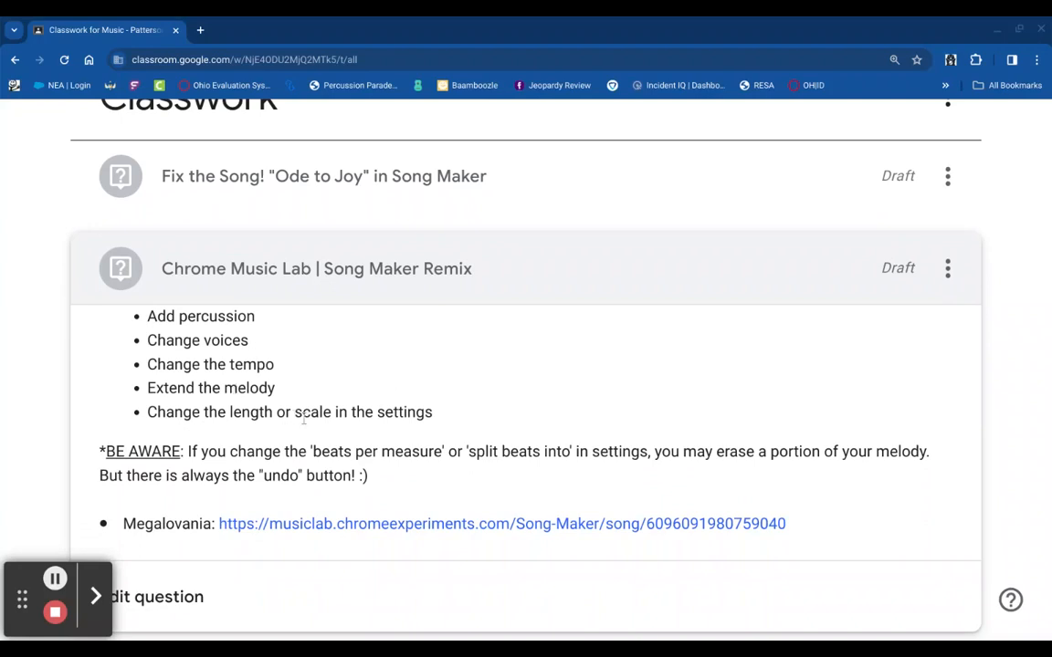
scroll(451, 418, up, 1)
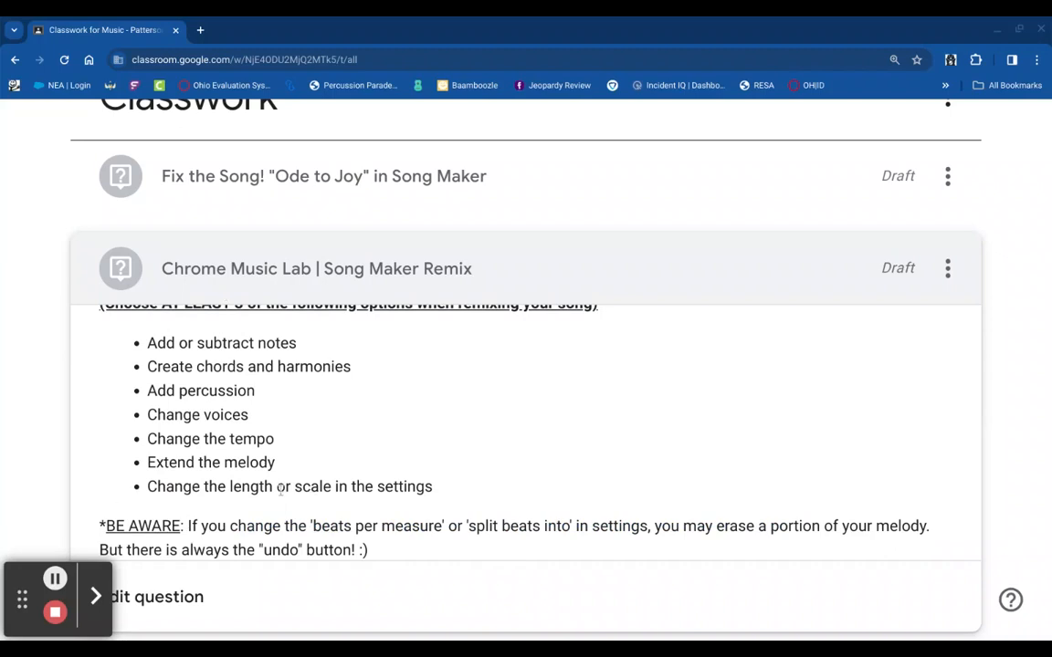
scroll(280, 491, down, 1)
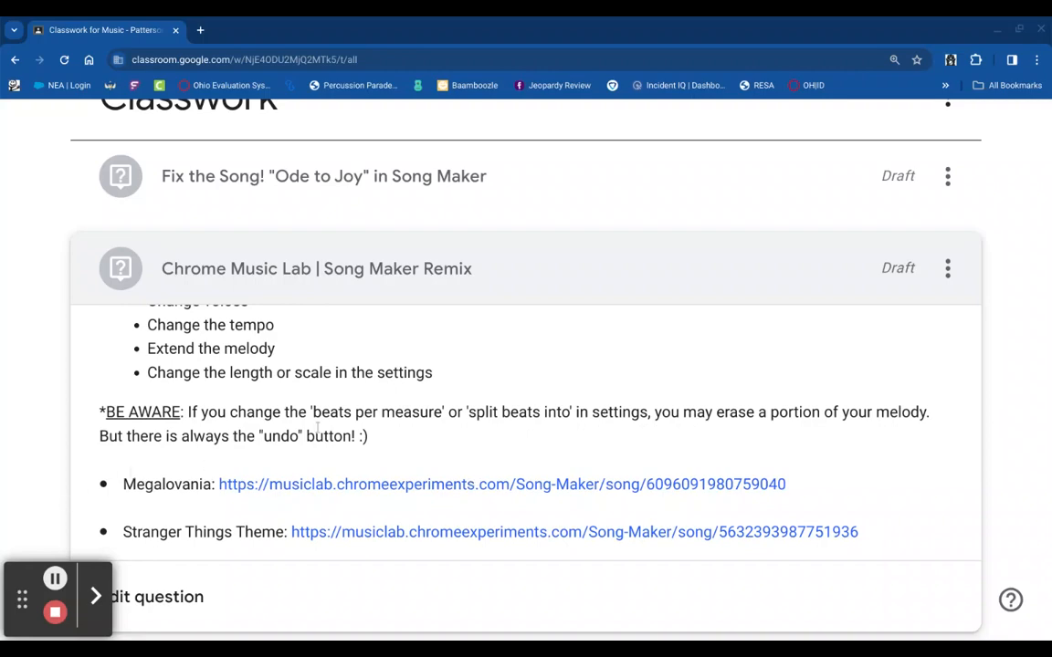
scroll(317, 429, down, 5)
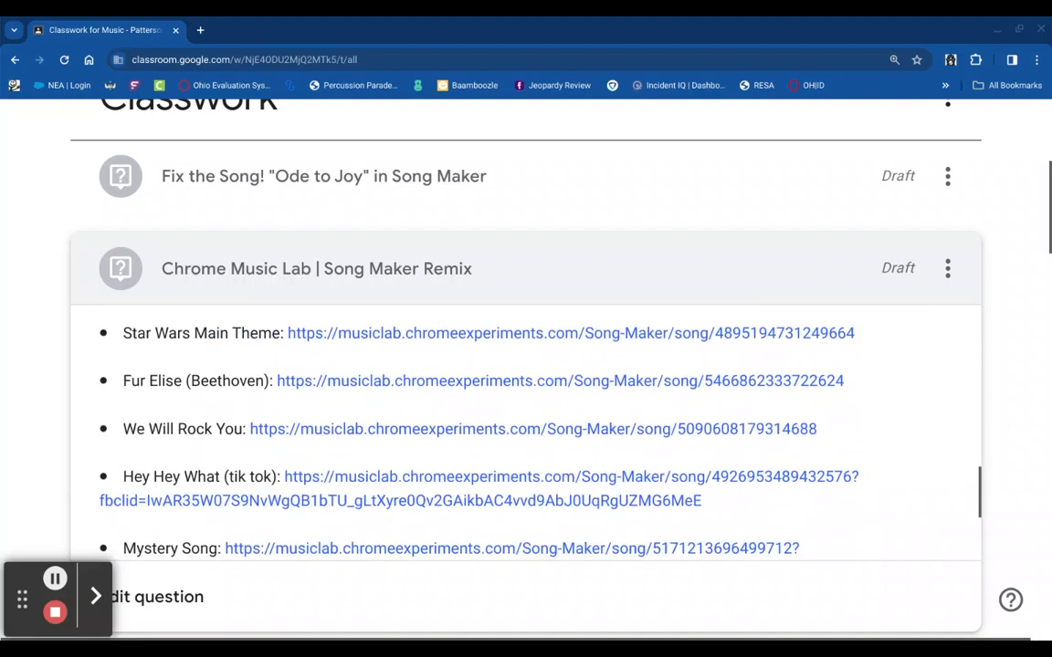
scroll(526, 429, down, 4)
scroll(526, 429, up, 4)
scroll(346, 366, up, 3)
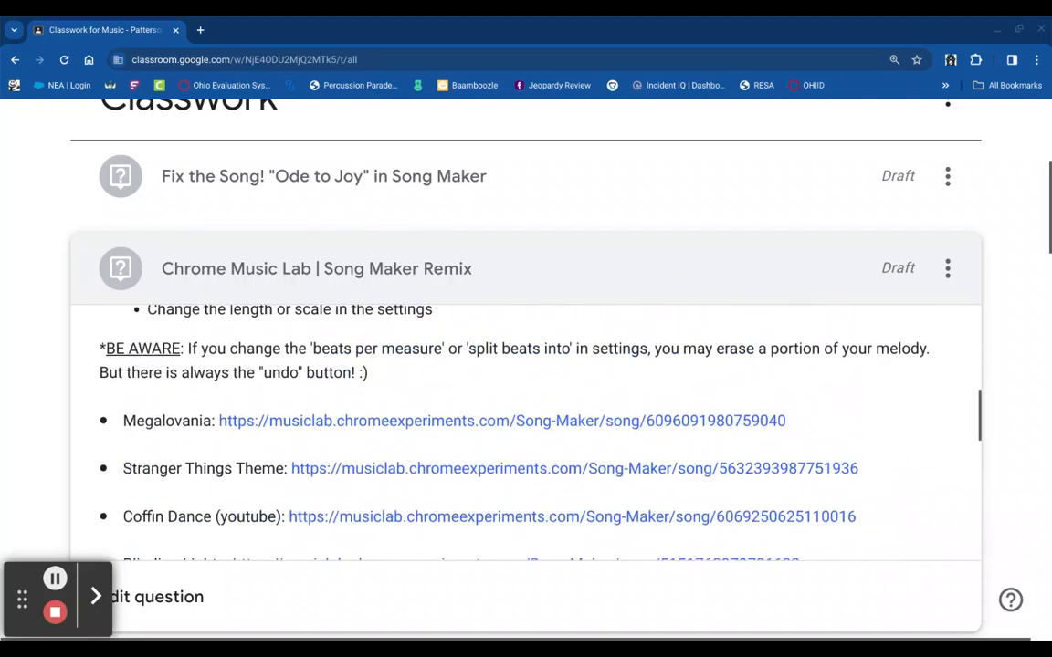
scroll(346, 366, down, 8)
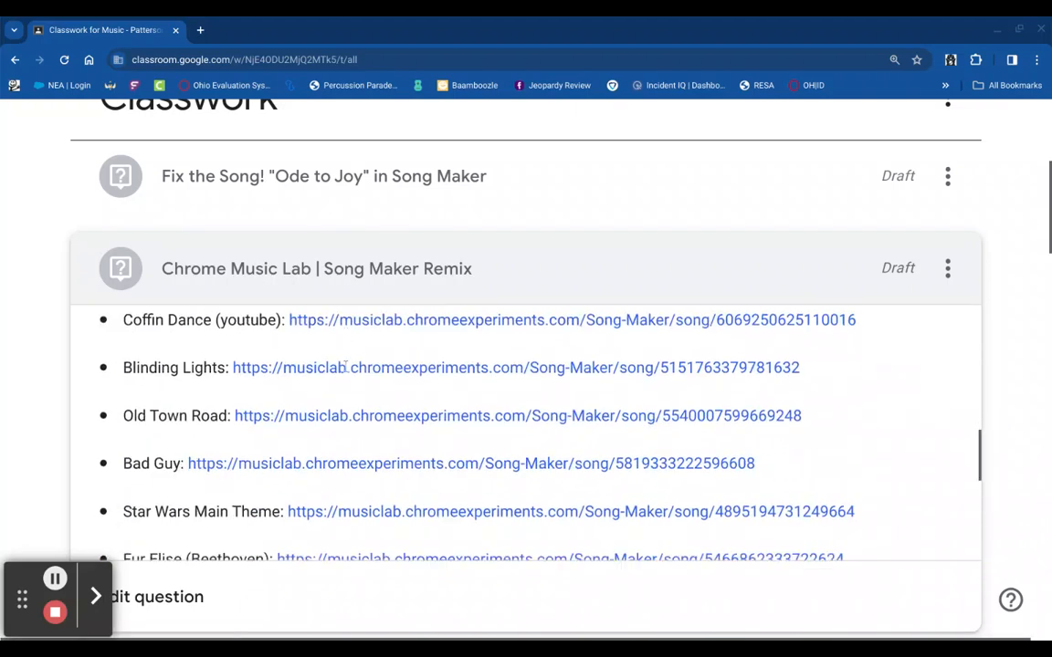
scroll(526, 429, up, 8)
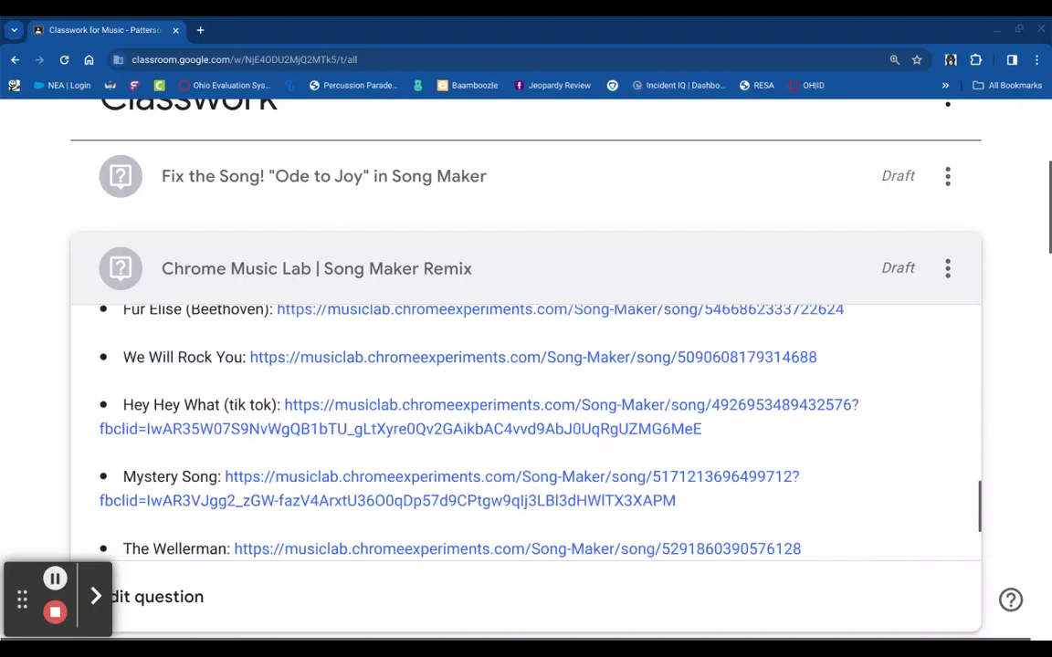
scroll(526, 429, down, 3)
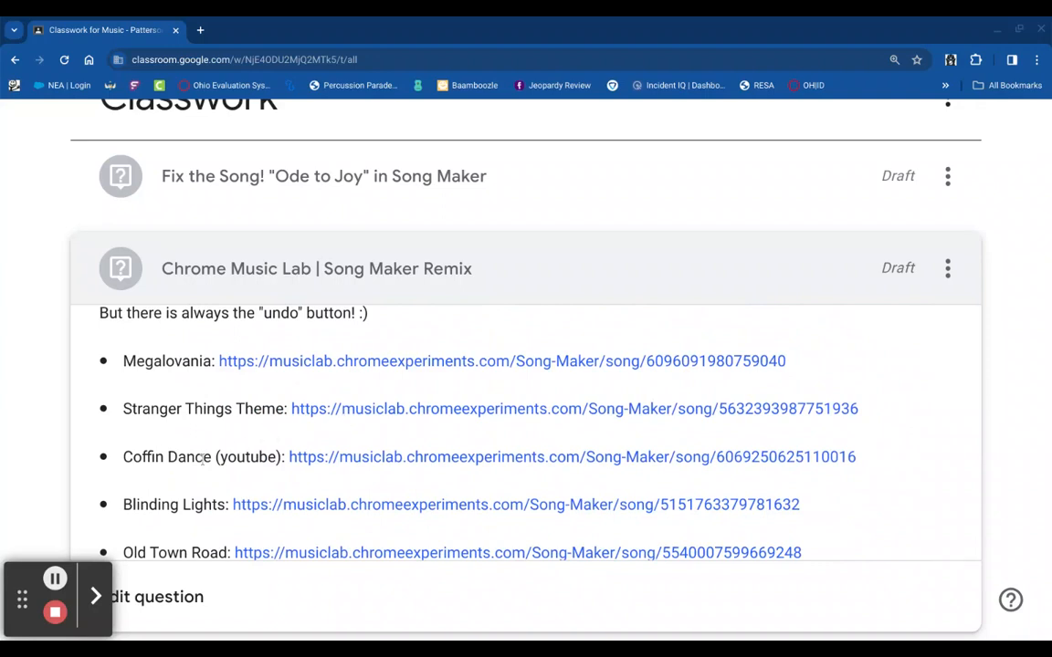
scroll(202, 459, down, 2)
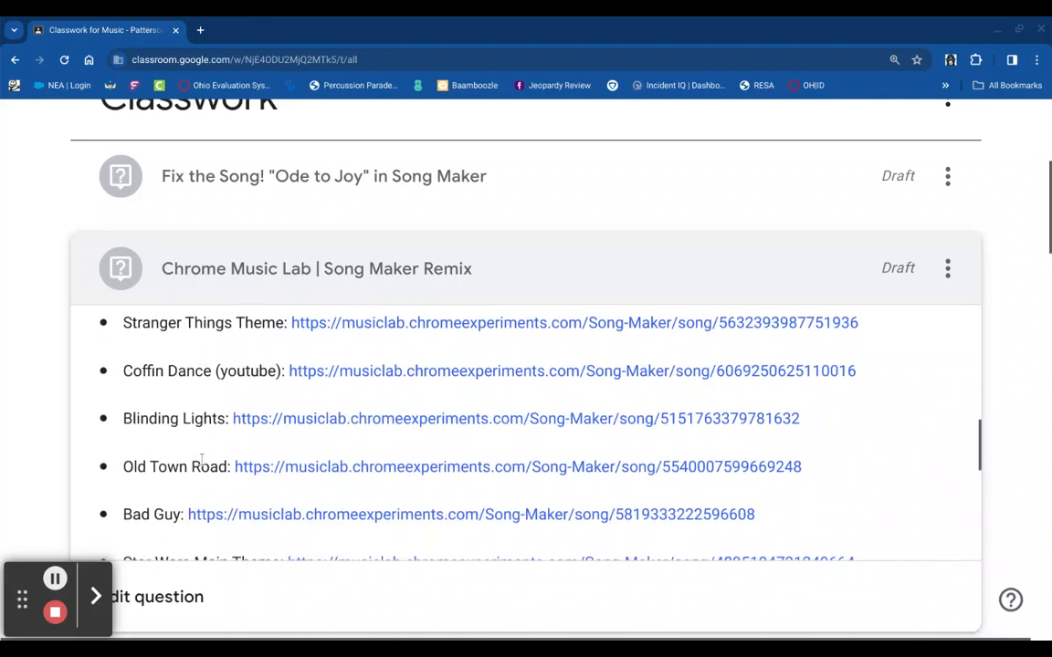
scroll(238, 452, down, 2)
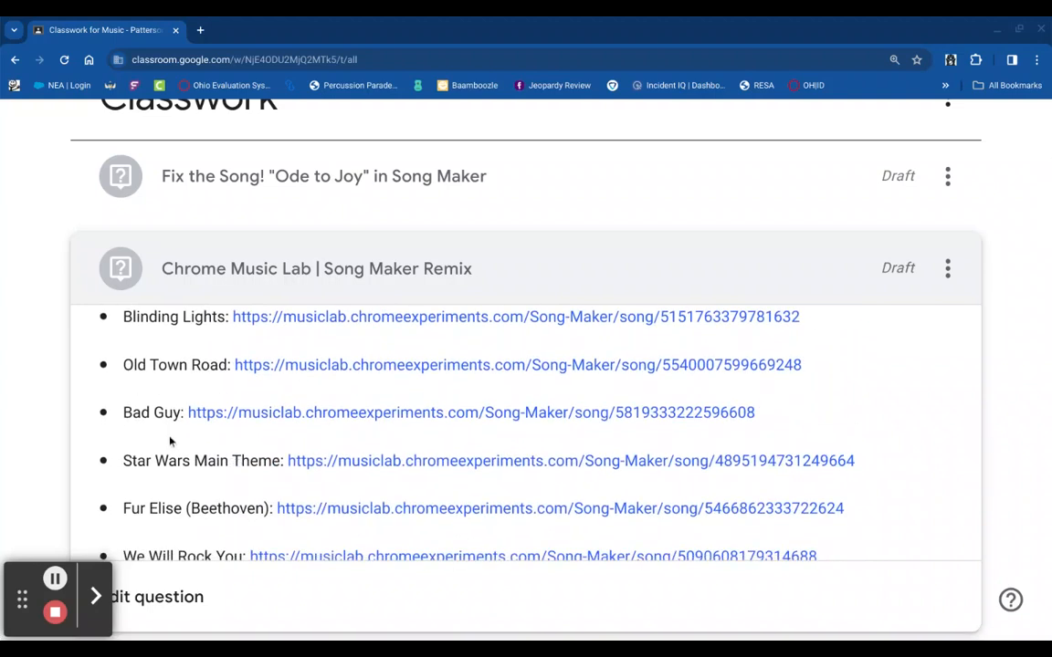
scroll(201, 416, down, 1)
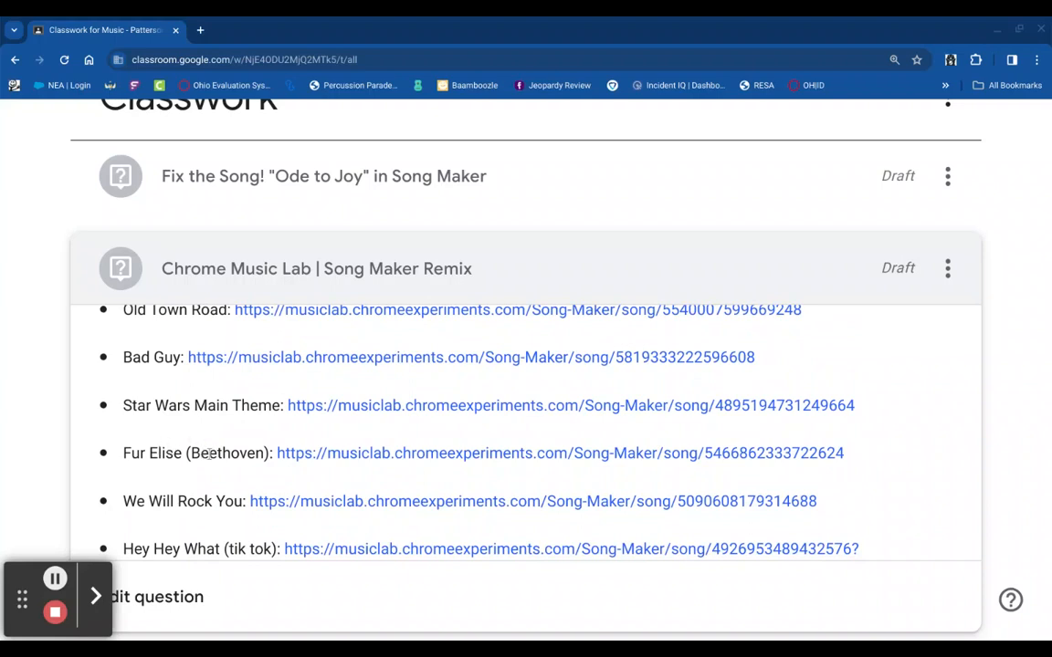
scroll(209, 452, down, 1)
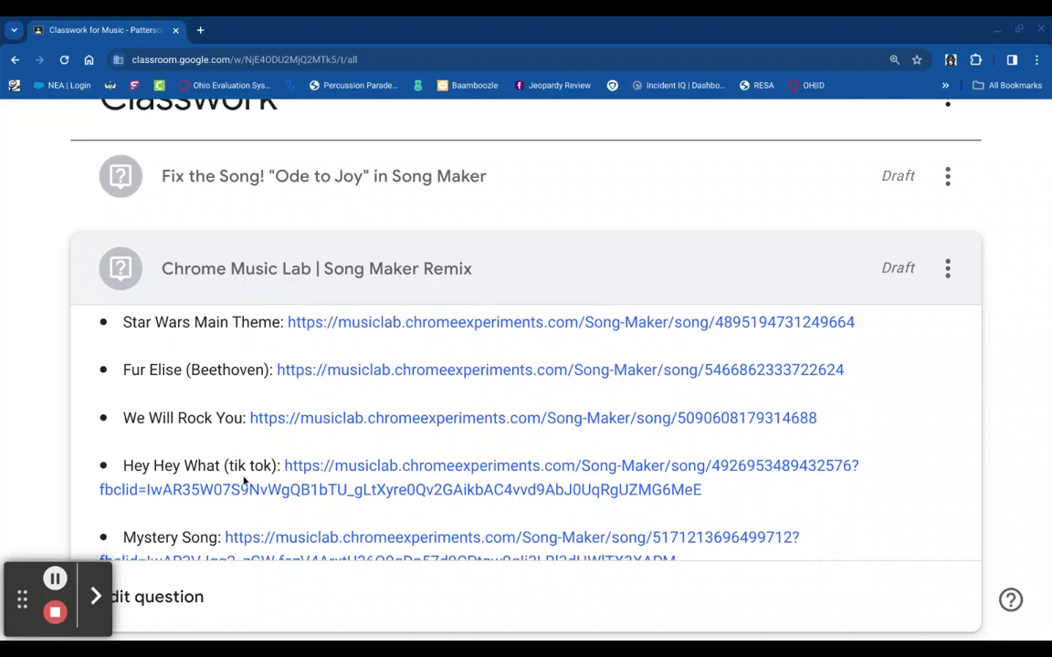
scroll(242, 485, down, 1)
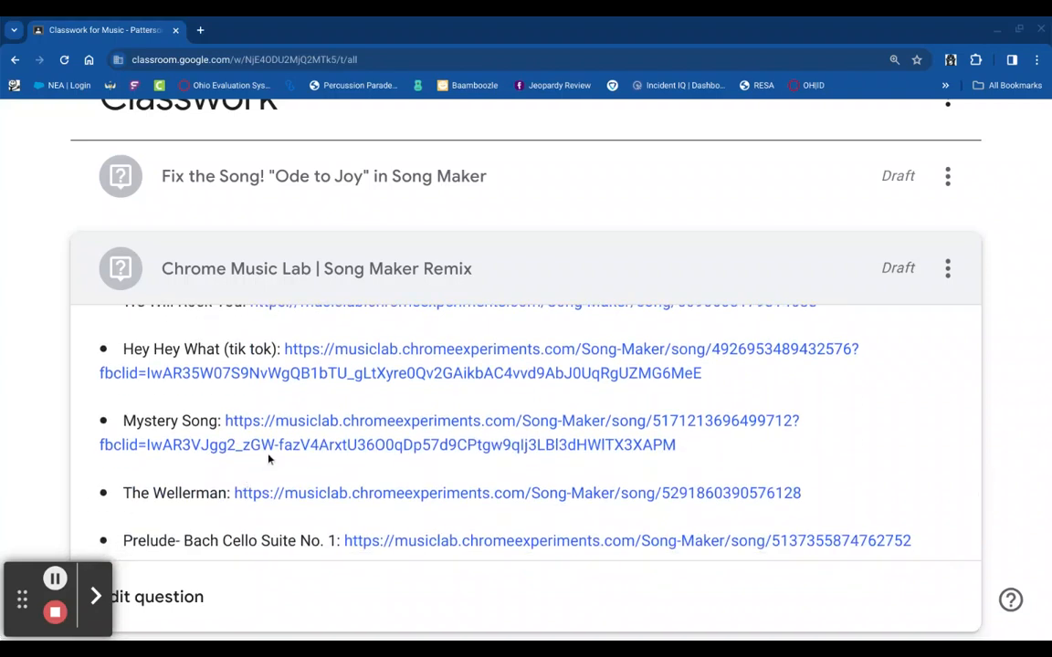
scroll(265, 460, down, 1)
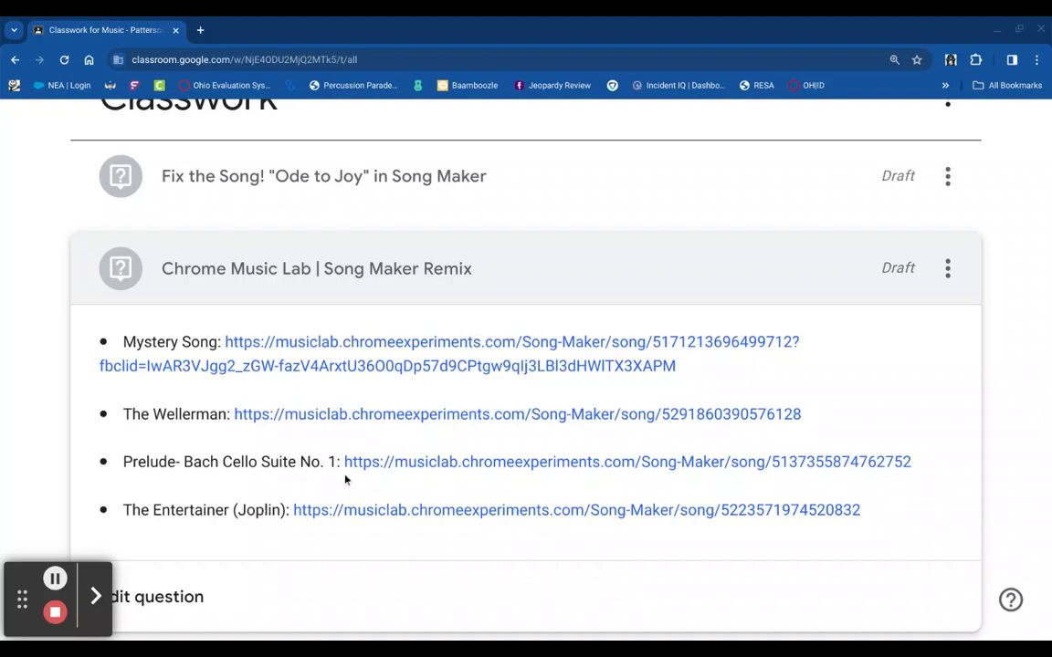
scroll(345, 480, up, 3)
scroll(345, 479, up, 5)
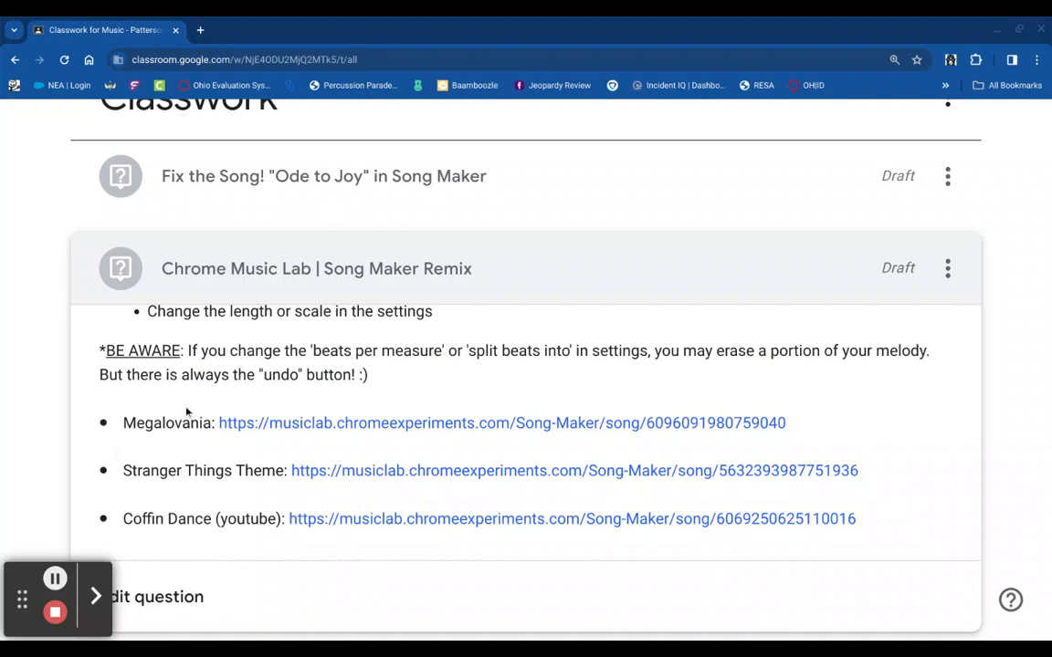
click(299, 423)
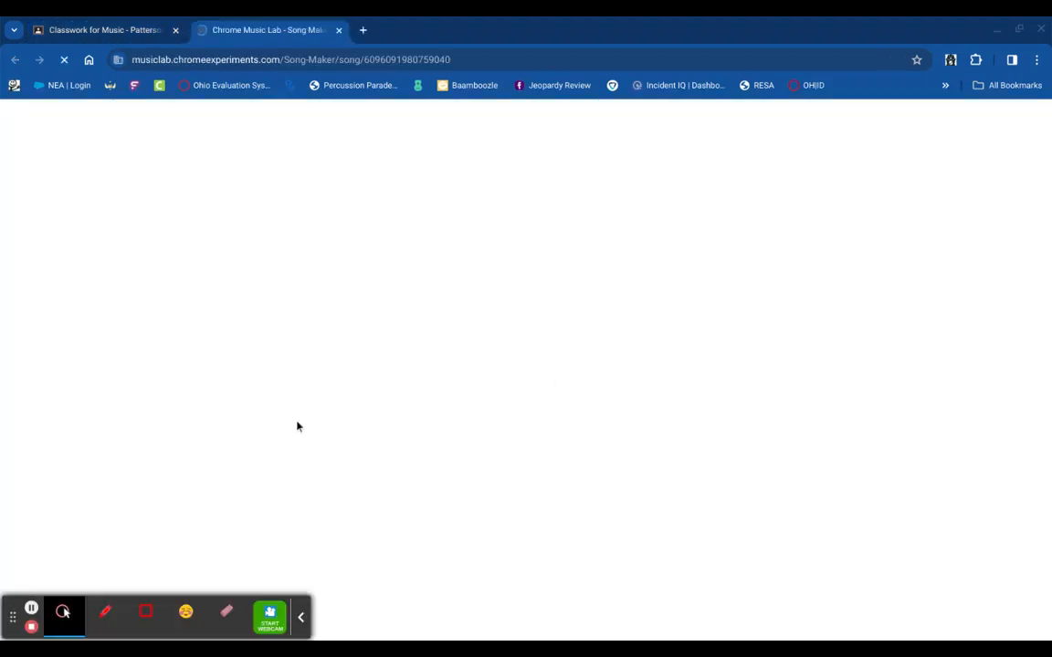
- Glance back at the Classwork page, then return to the loaded Megalovania song at tempo 119
click(105, 31)
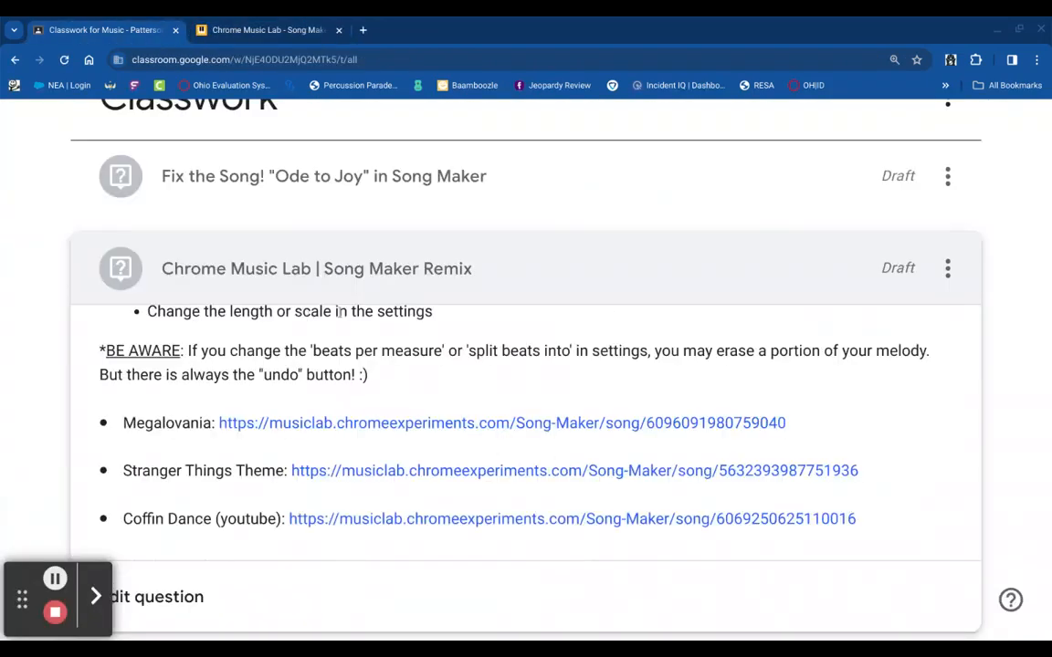
scroll(339, 312, up, 3)
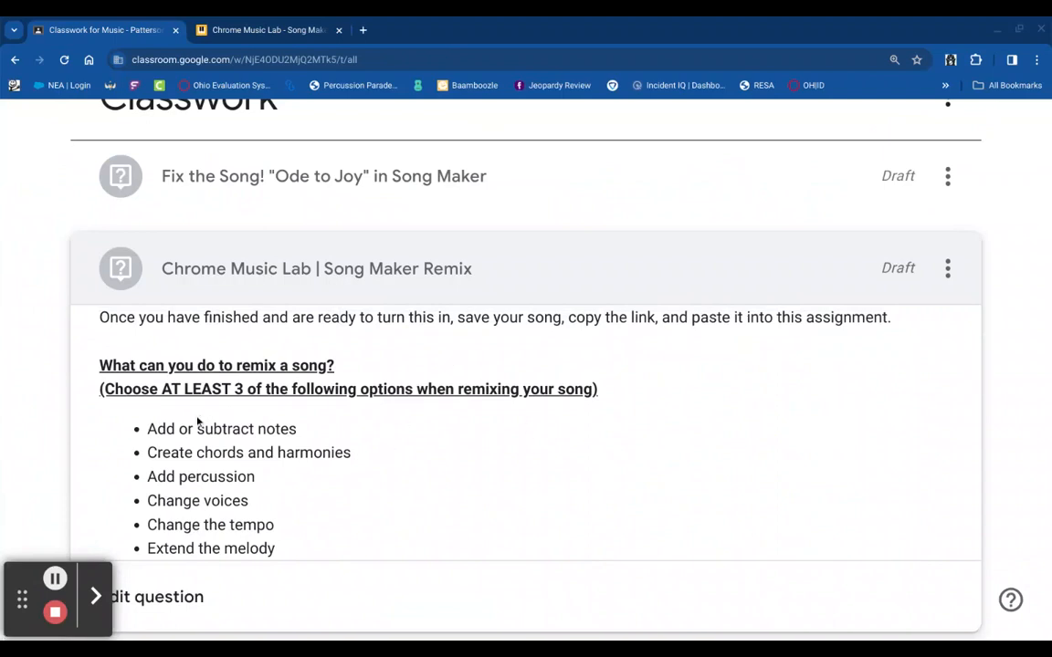
click(295, 25)
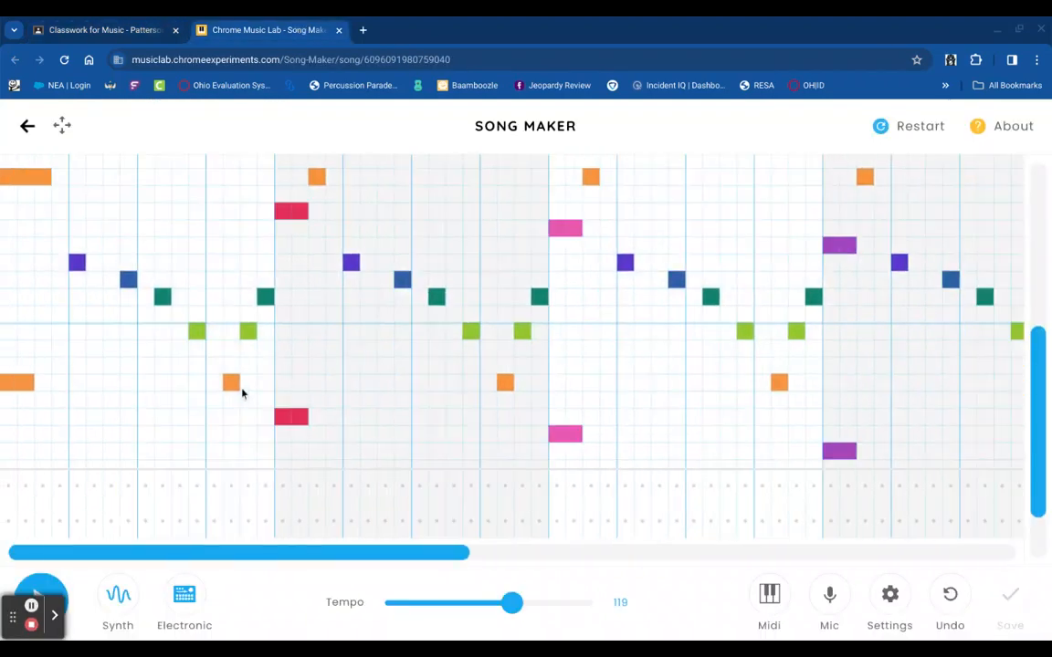
scroll(242, 392, up, 5)
scroll(217, 349, down, 5)
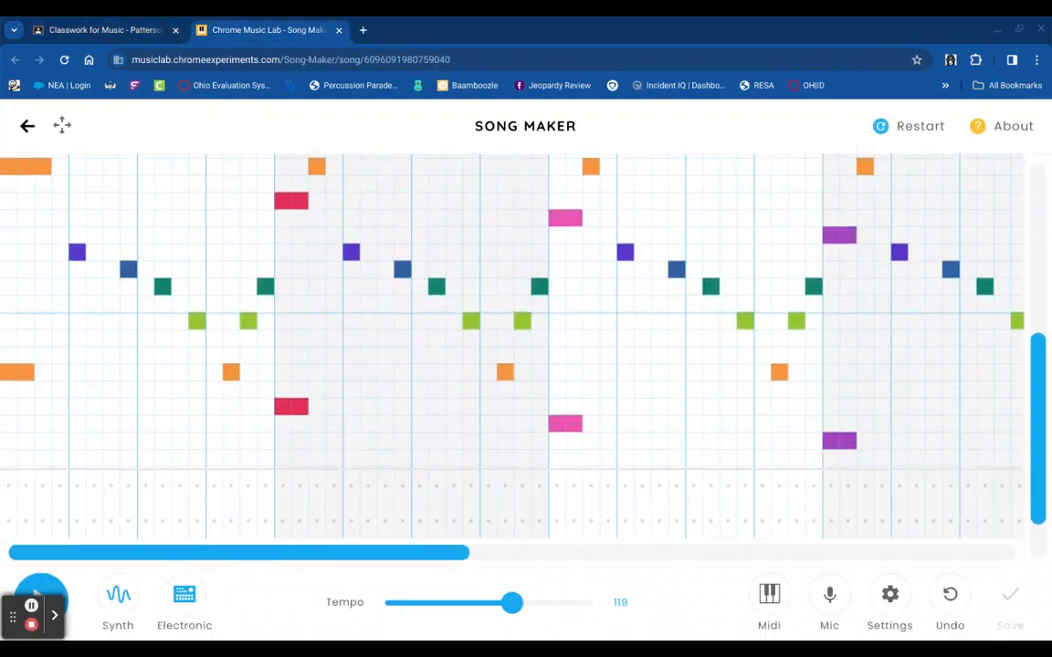
- Erase the opening orange notes and the early teal note from the first measure
click(5, 162)
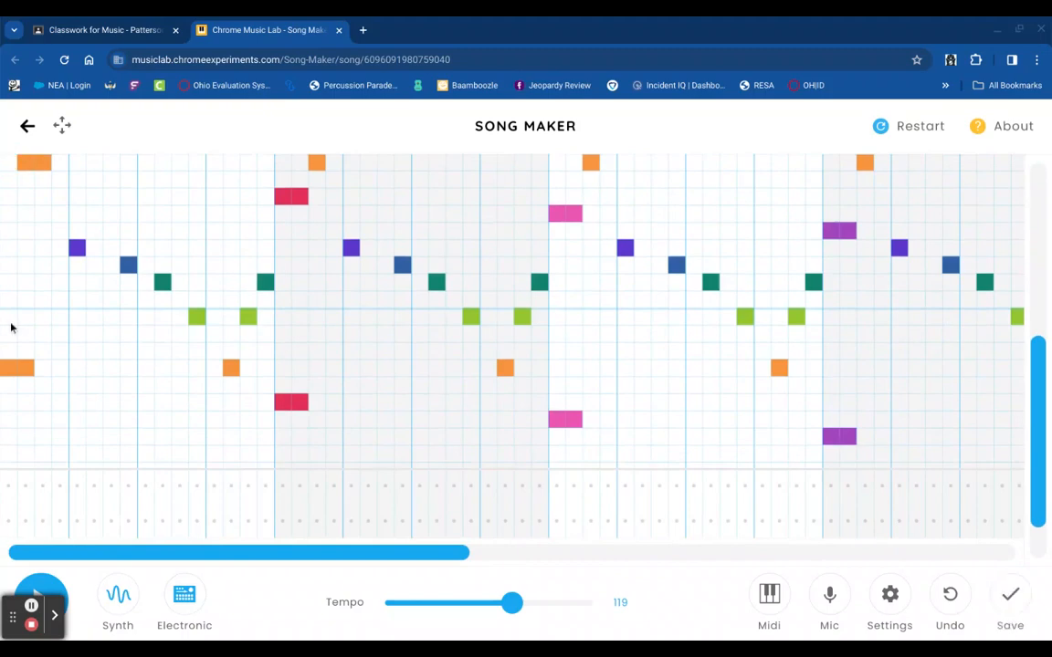
click(6, 368)
click(24, 368)
click(42, 164)
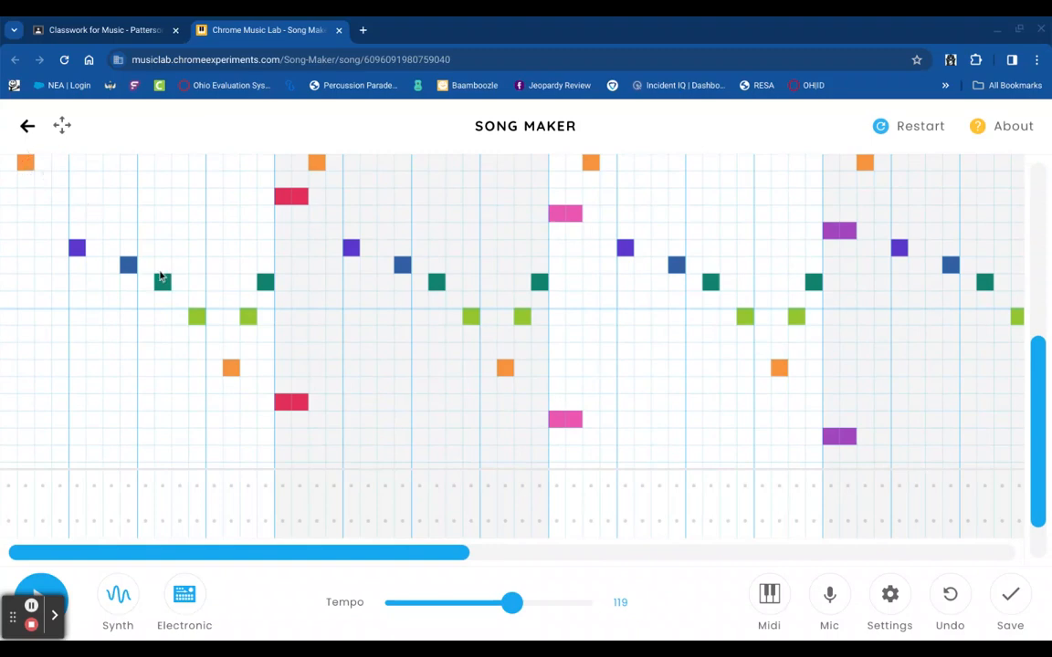
click(165, 282)
click(235, 371)
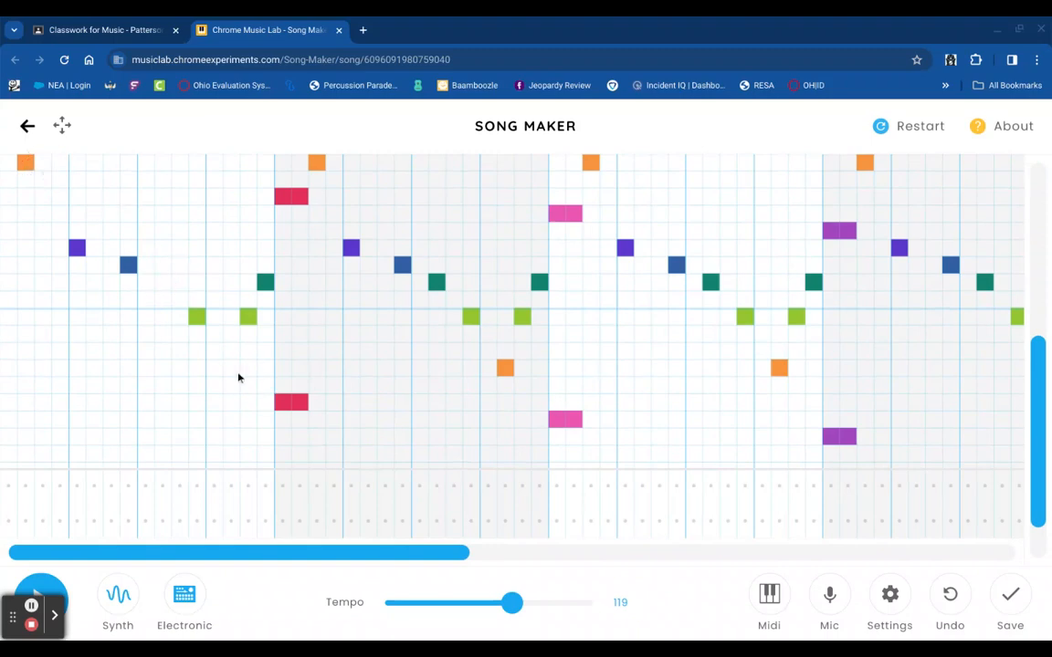
- Add red, green and purple notes across the first measure
click(41, 197)
click(60, 300)
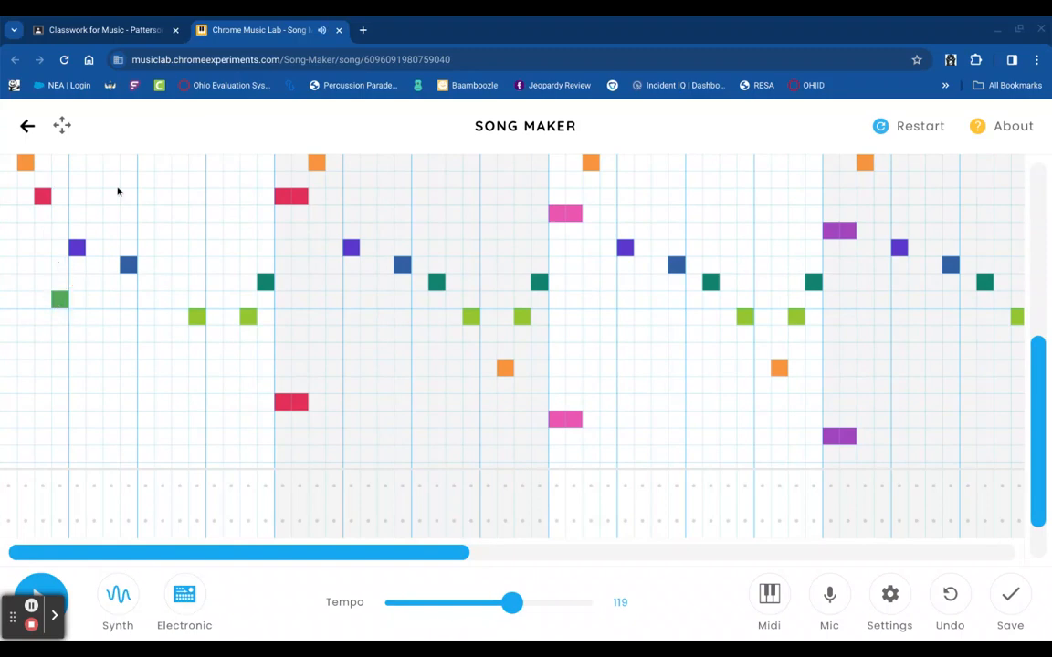
click(94, 196)
click(110, 231)
click(146, 301)
click(162, 317)
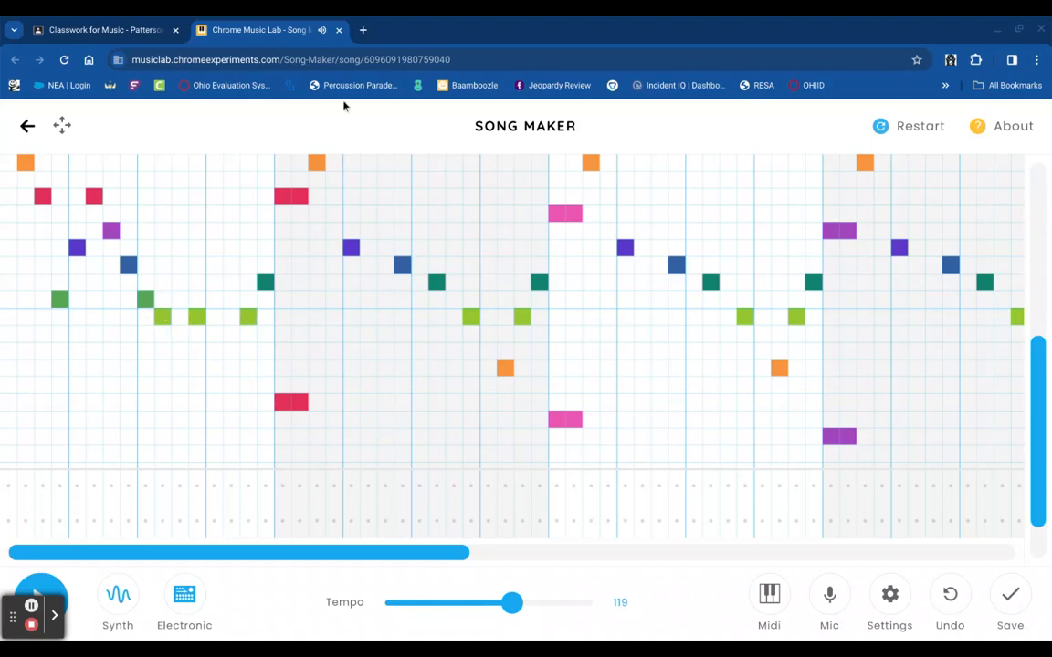
- Close the edited Song Maker song and return to the Classroom song links
click(338, 30)
scroll(295, 450, down, 10)
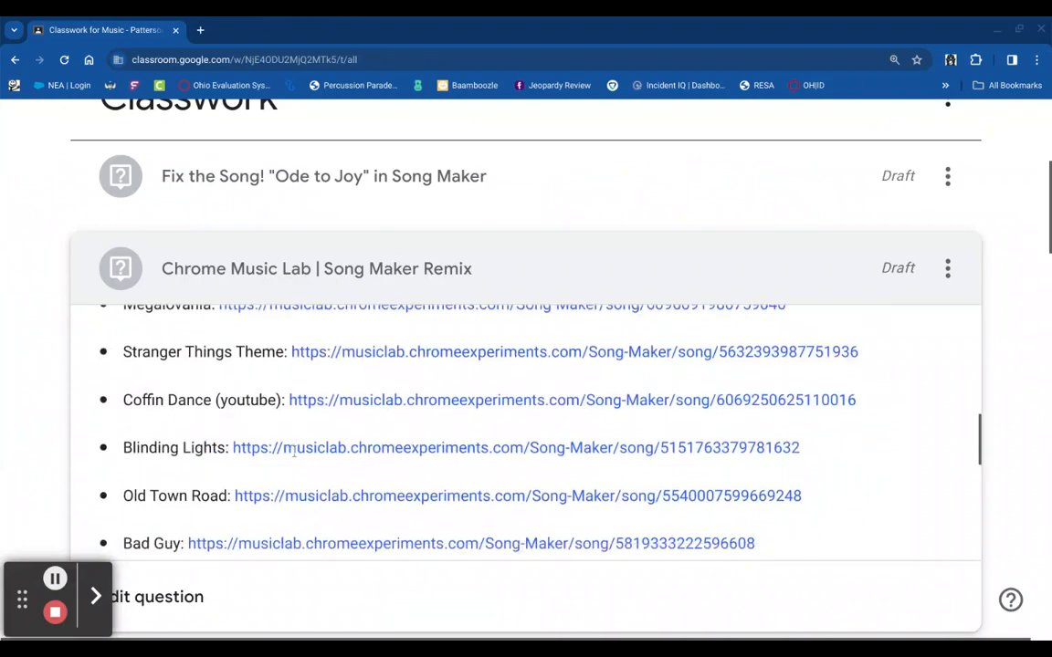
scroll(365, 392, up, 3)
- Reopen the Megalovania song from its Classroom link
click(374, 387)
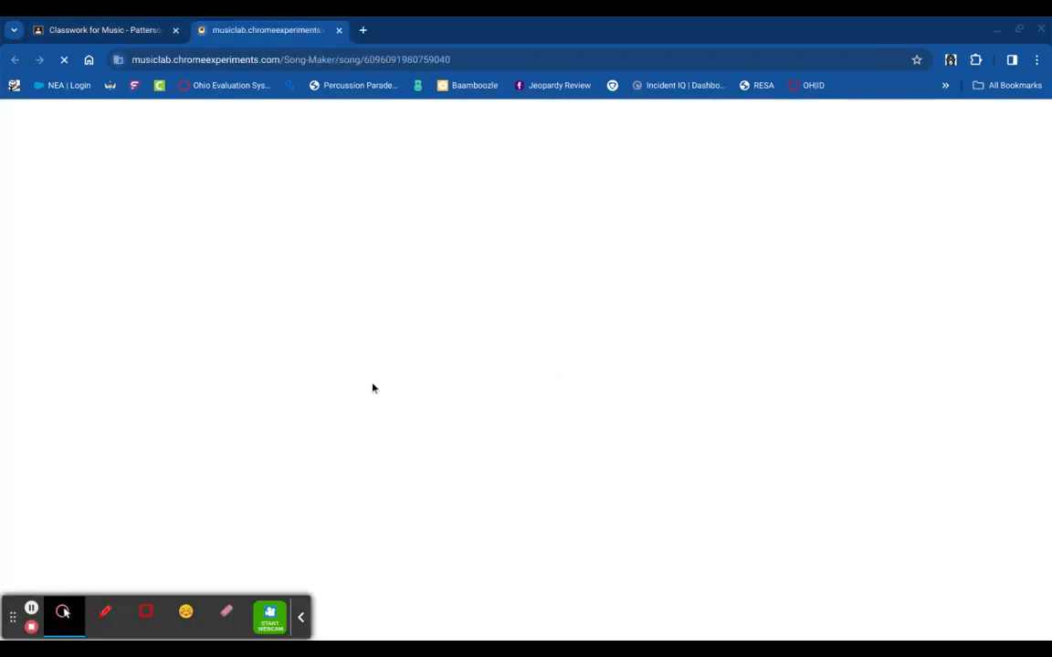
click(302, 618)
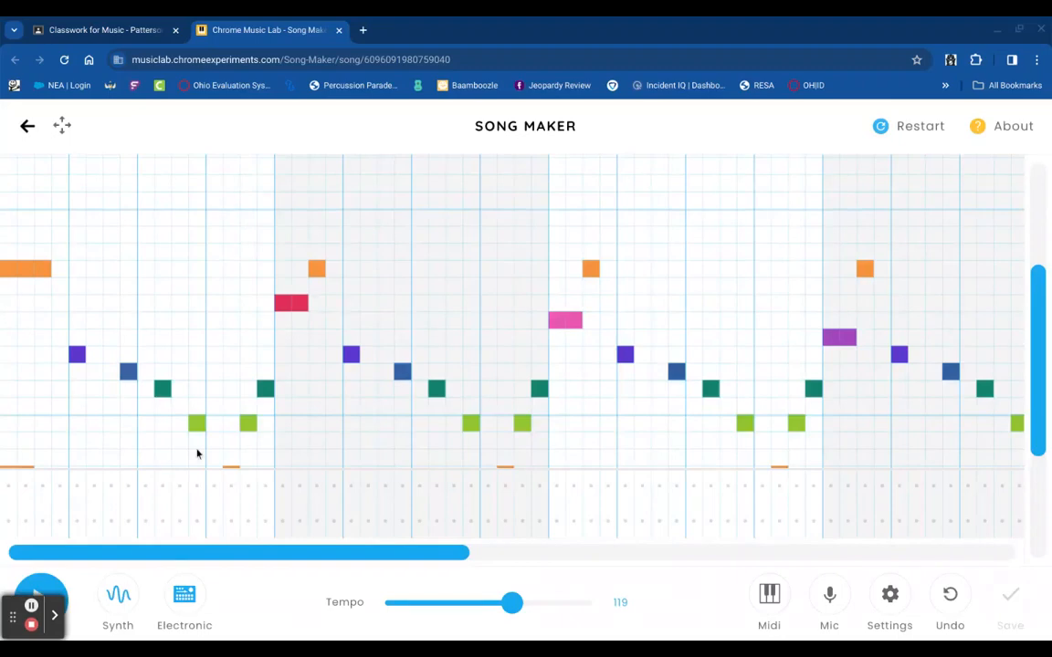
scroll(193, 430, down, 3)
scroll(193, 430, up, 2)
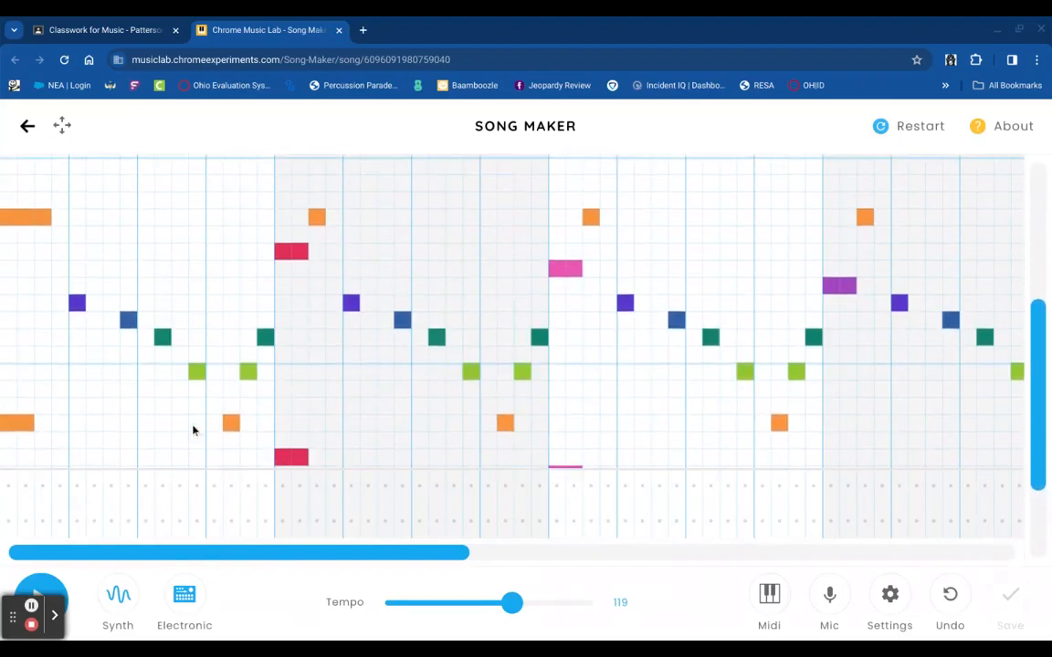
- Add red, purple, yellow, green and magenta notes, then discard them by closing and reopening Megalovania
click(95, 255)
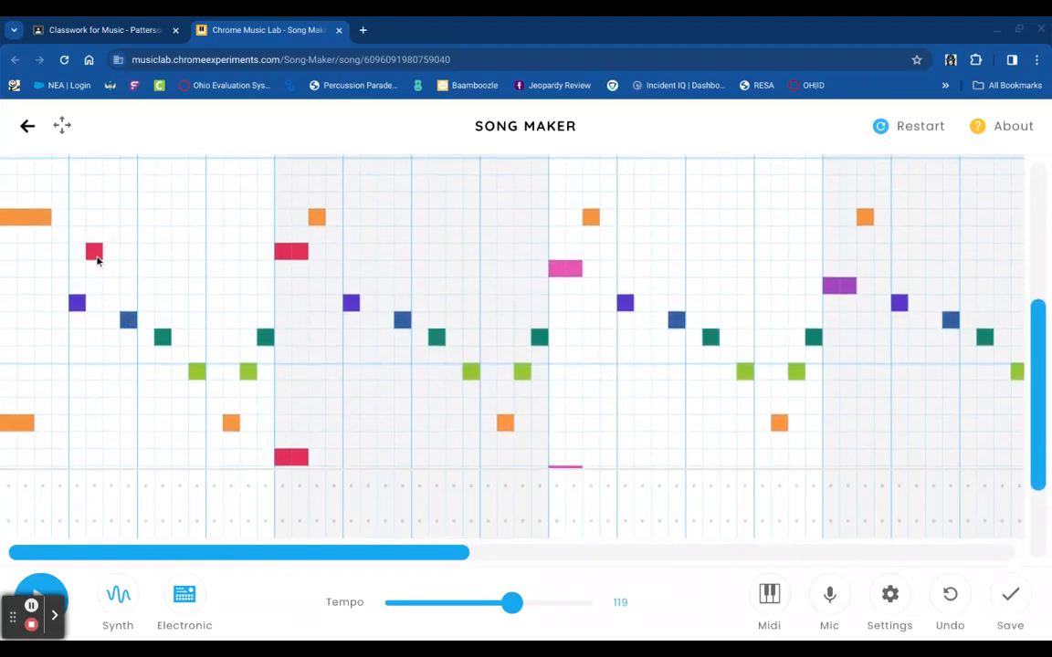
click(104, 290)
click(147, 388)
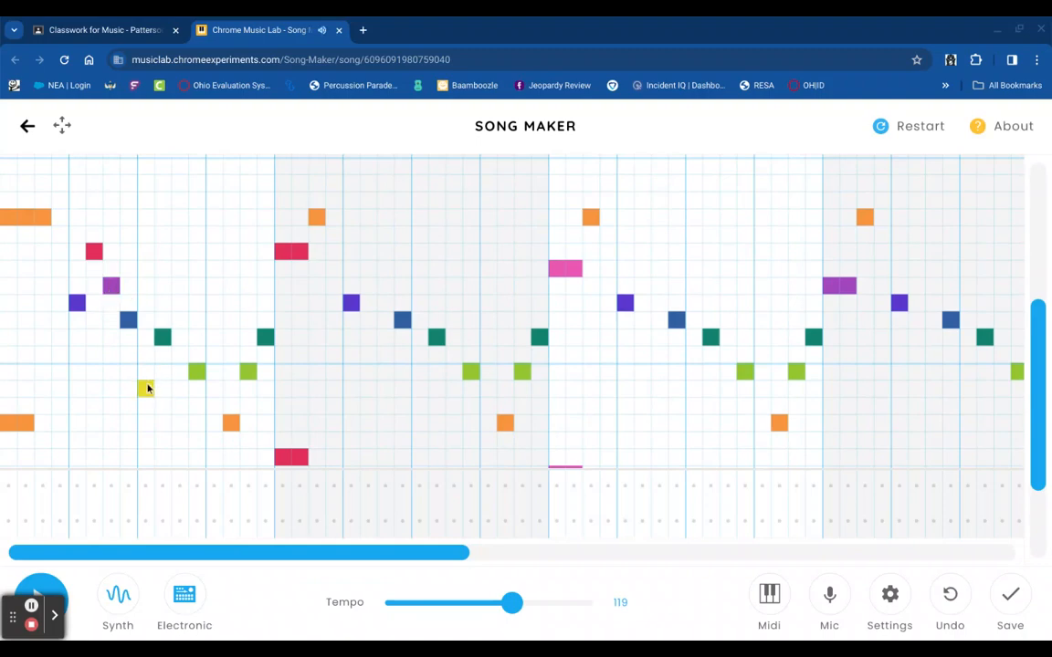
click(180, 303)
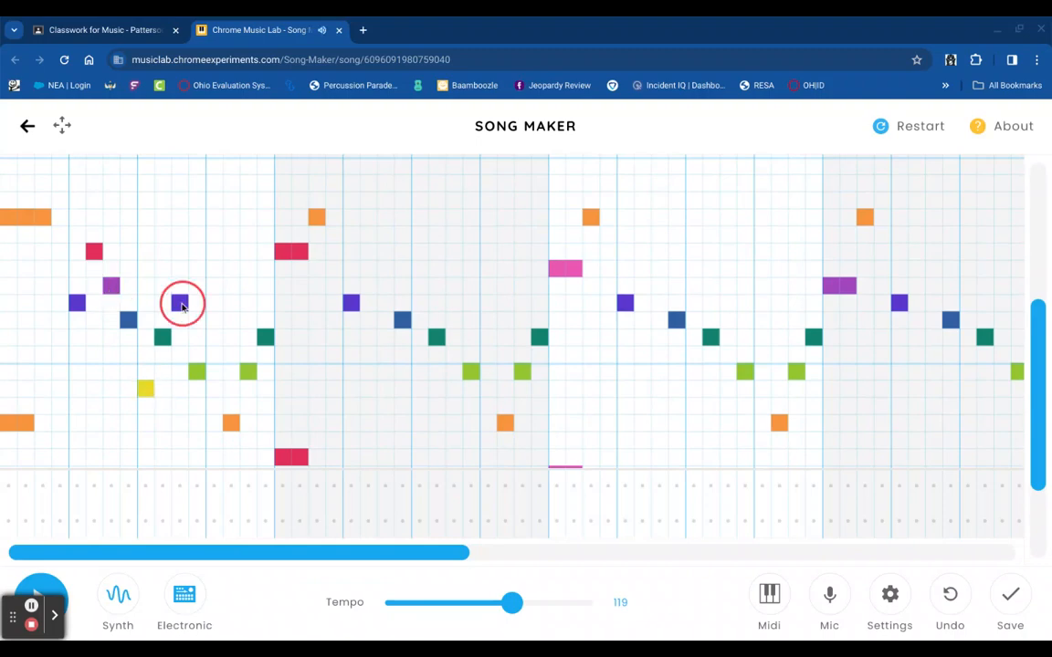
click(214, 404)
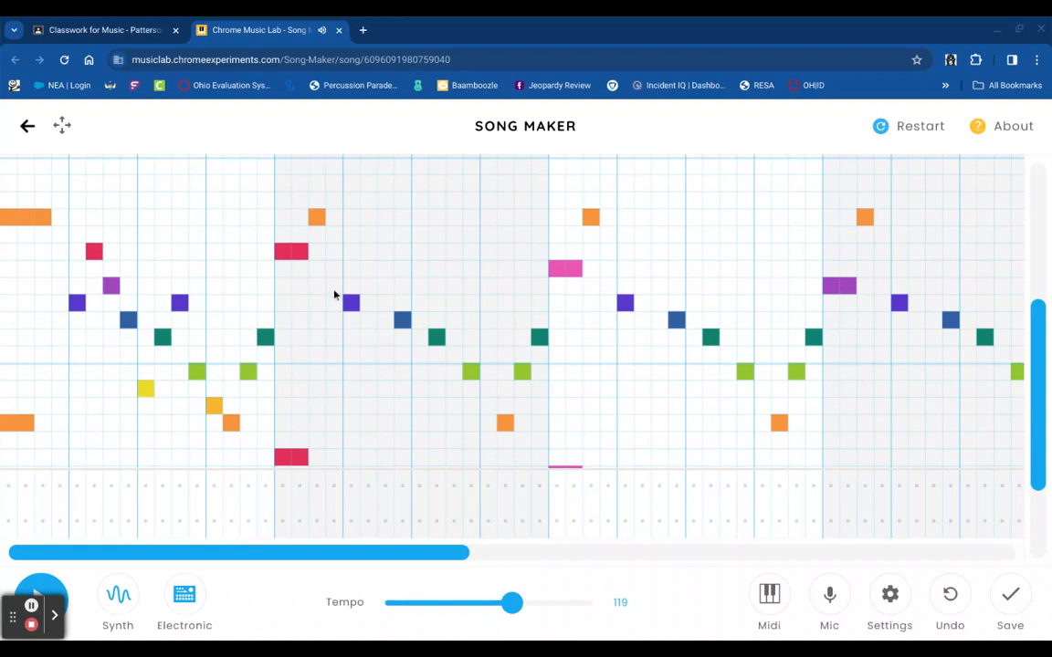
click(333, 371)
click(369, 287)
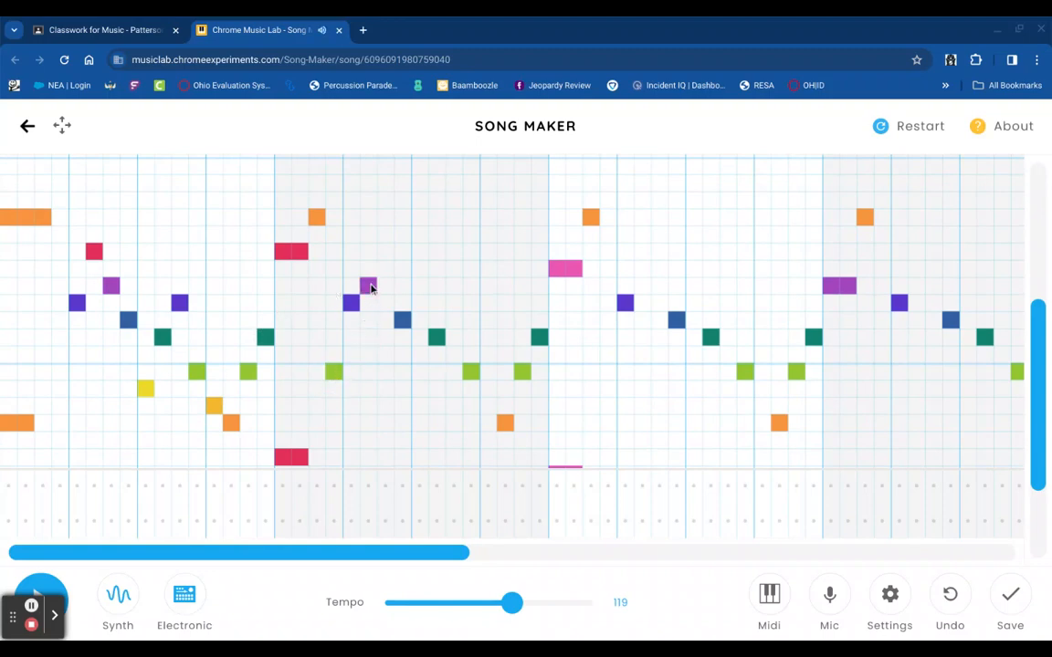
click(383, 304)
click(338, 30)
click(372, 385)
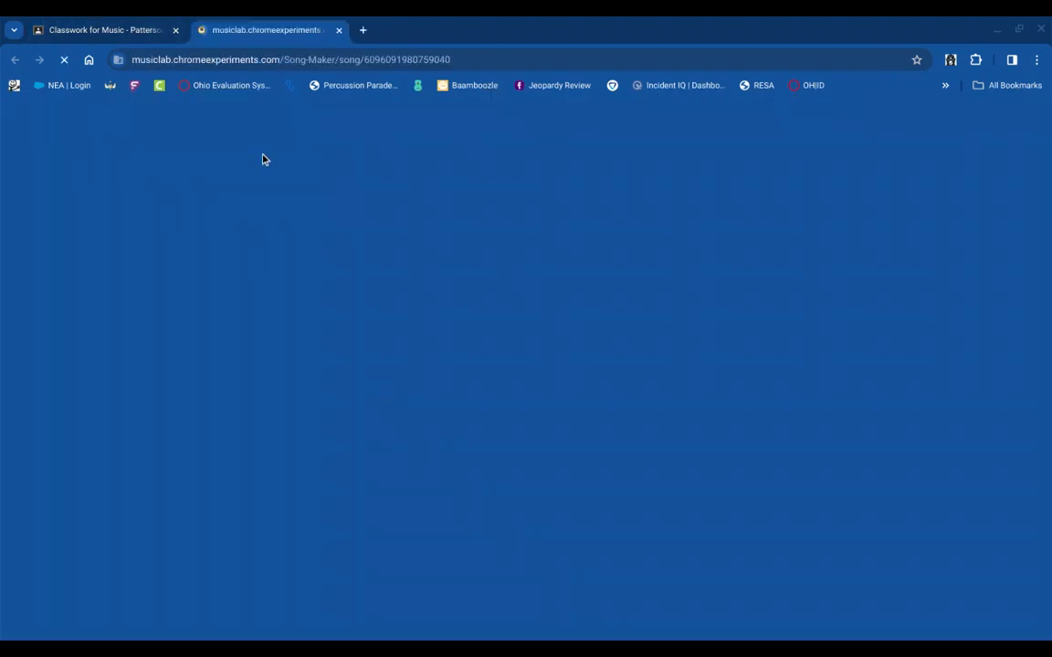
- Review the Song Maker Remix assignment's remix options, then return to the Megalovania tab
click(146, 31)
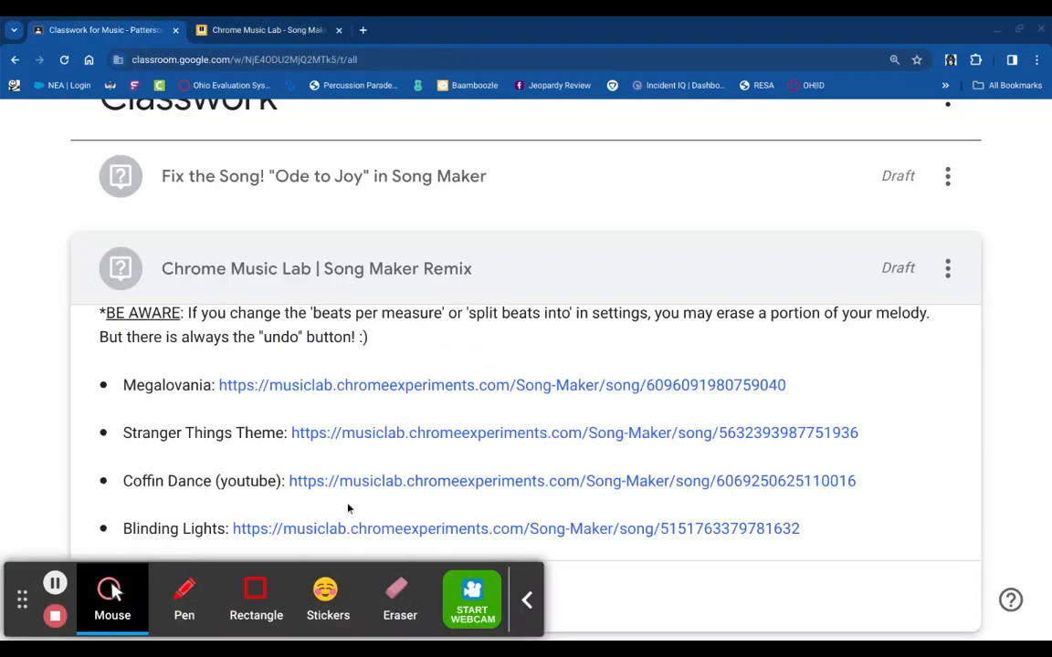
scroll(347, 507, up, 5)
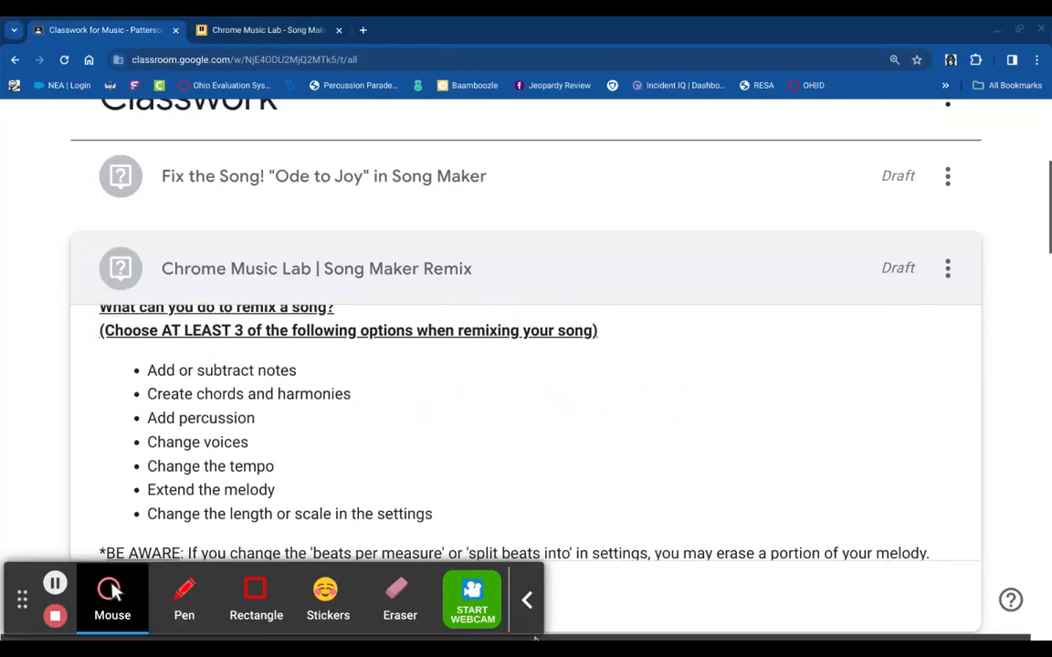
click(528, 606)
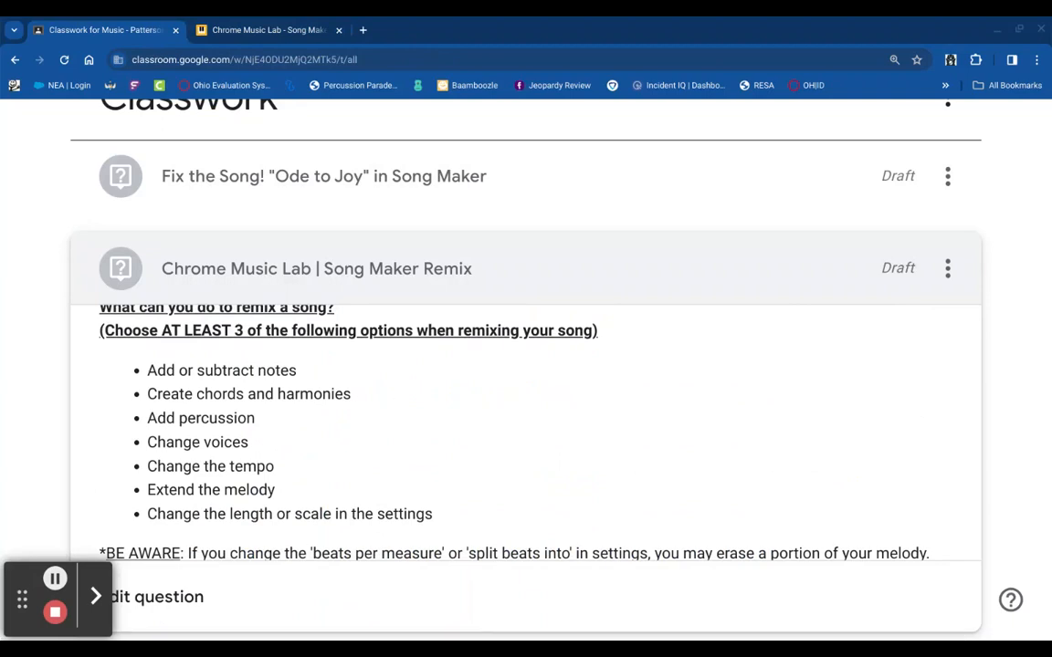
click(277, 27)
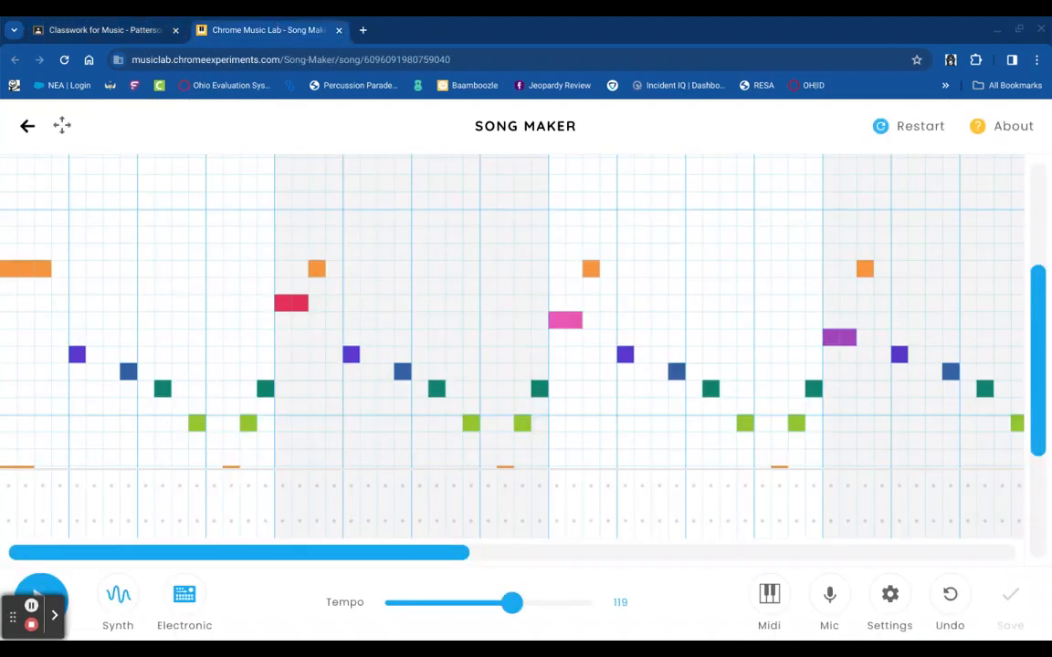
- Stack yellow, green, blue, purple and red notes on the first beat, two cells long
scroll(28, 399, down, 2)
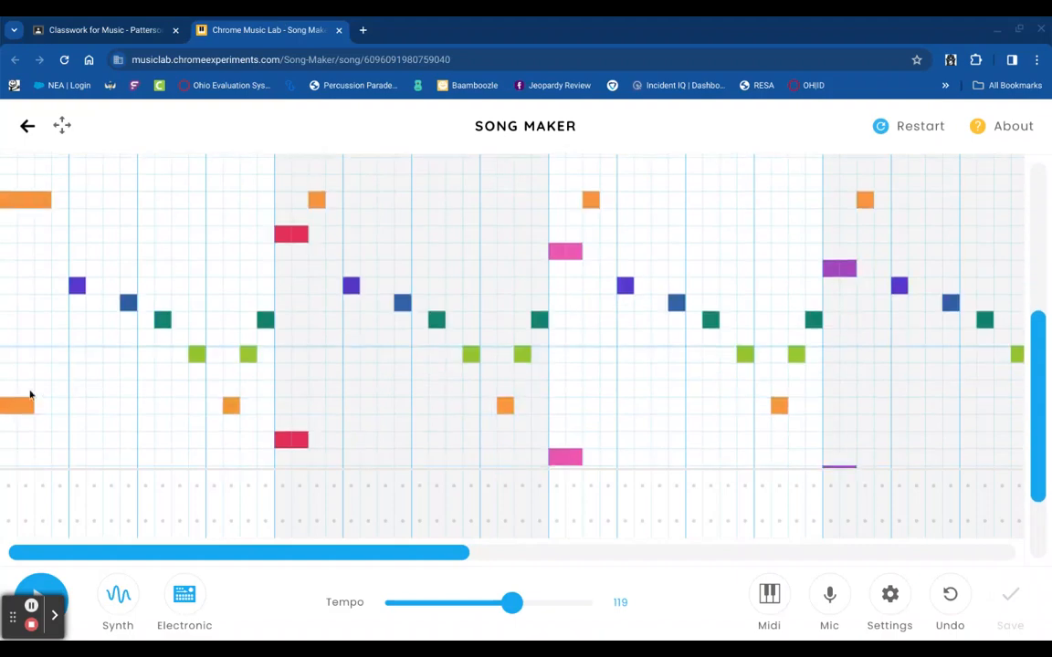
click(11, 374)
click(9, 337)
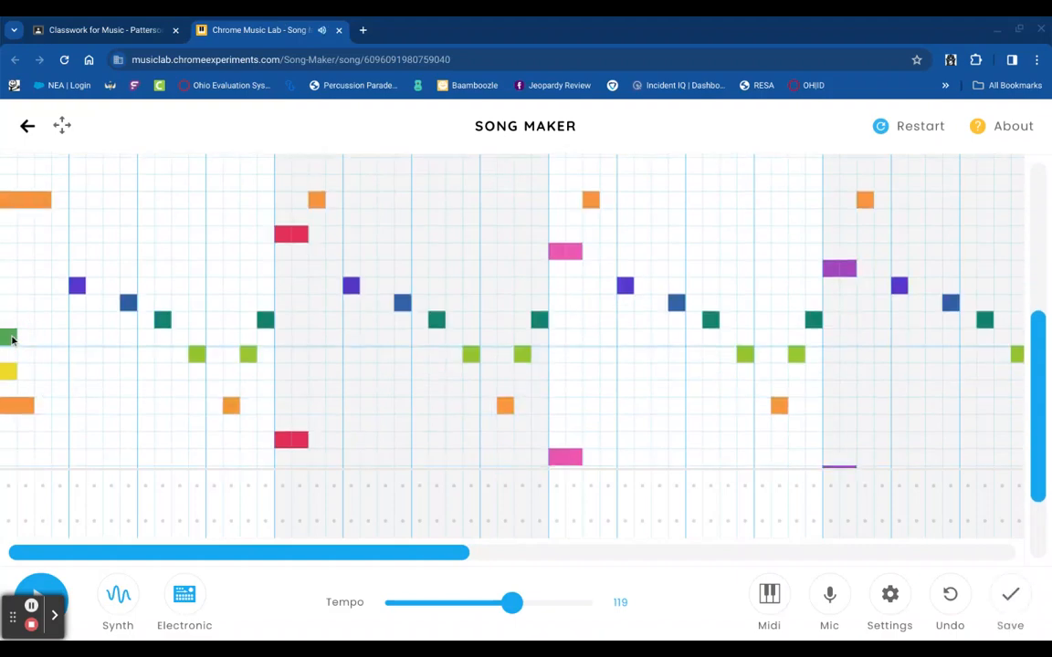
click(10, 306)
click(8, 268)
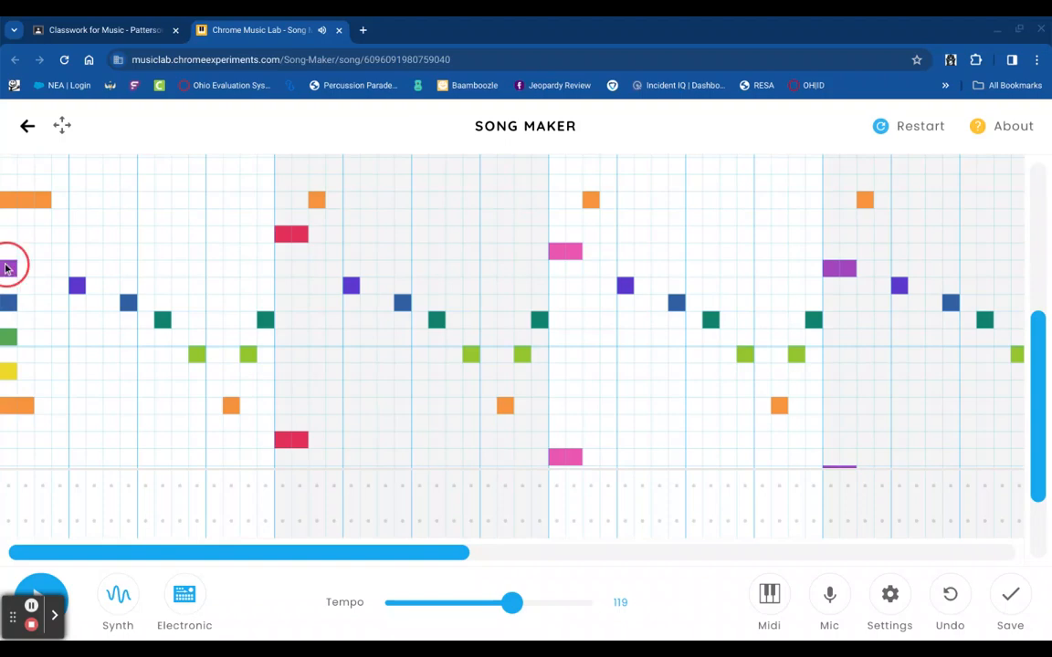
click(7, 234)
click(27, 234)
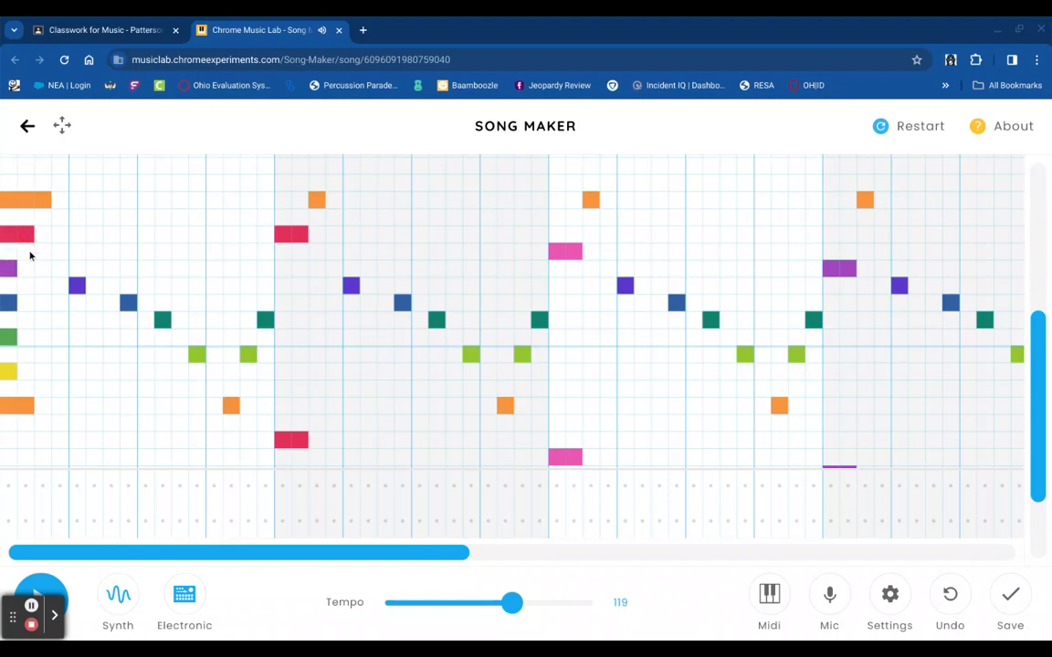
click(25, 303)
click(25, 337)
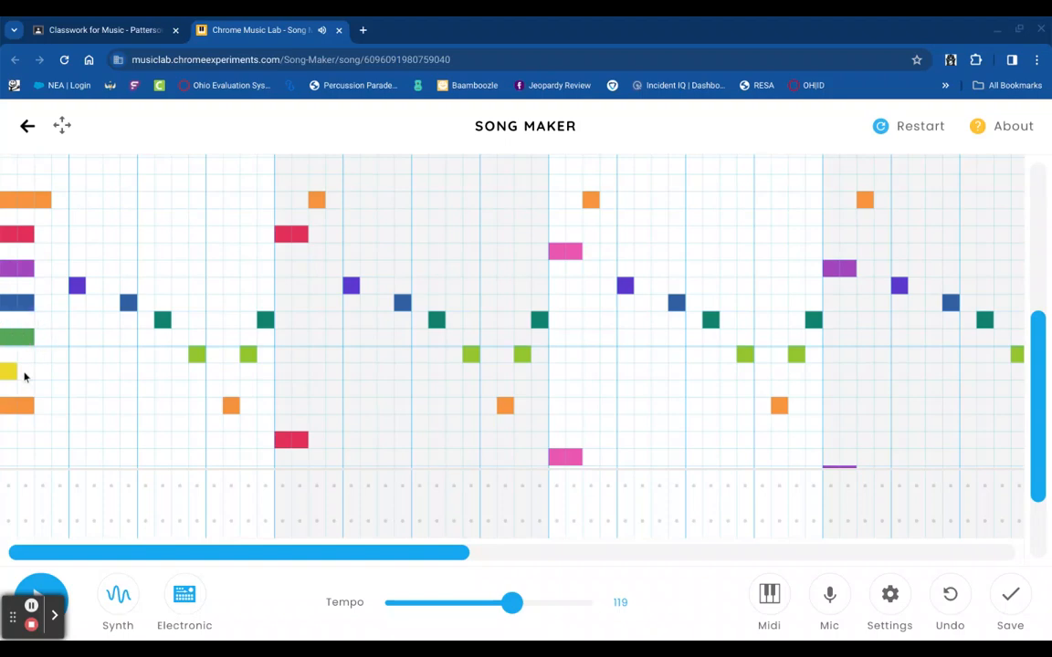
click(25, 373)
- Erase that five-note stack from the first beat
click(18, 337)
click(18, 369)
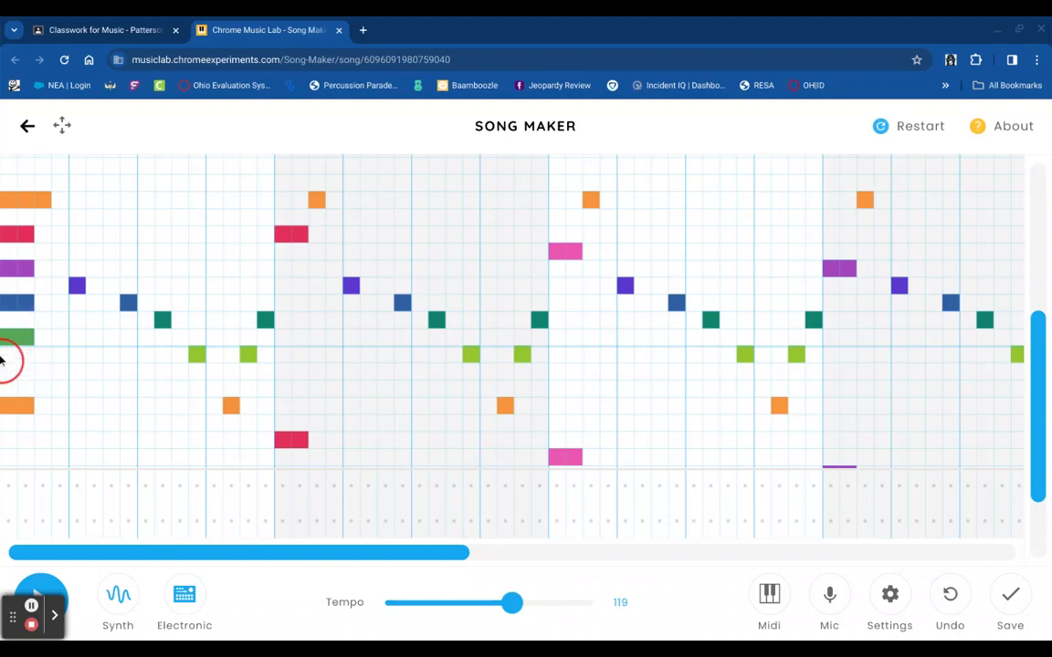
click(7, 302)
click(18, 270)
click(18, 235)
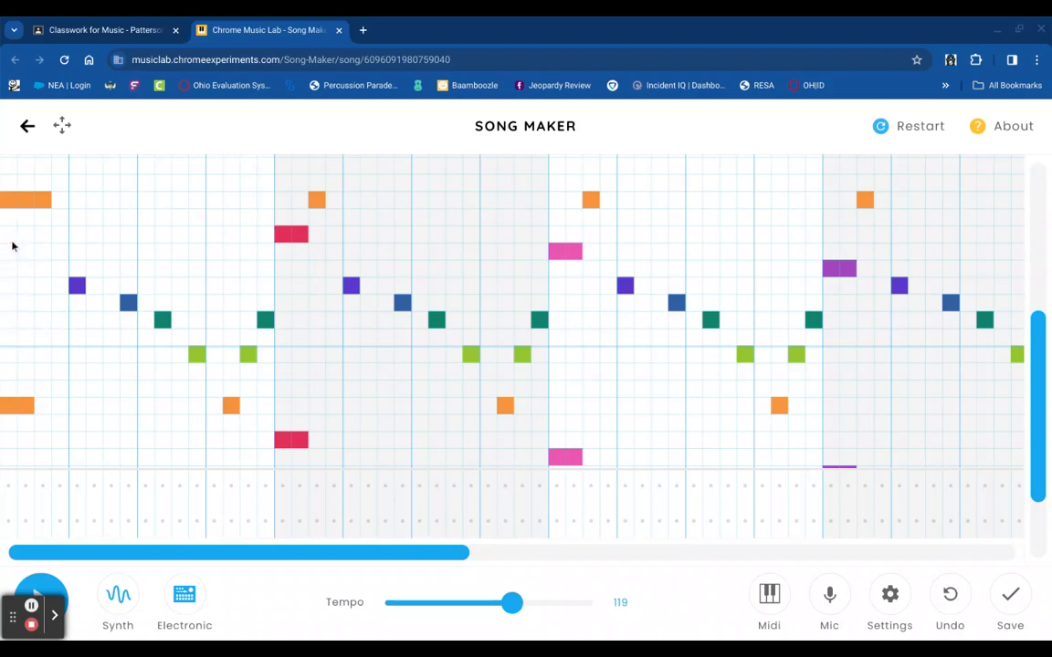
- Build a two-cell chord of two yellow, lime, dark green and teal notes on the first beat
click(11, 389)
click(30, 393)
click(26, 370)
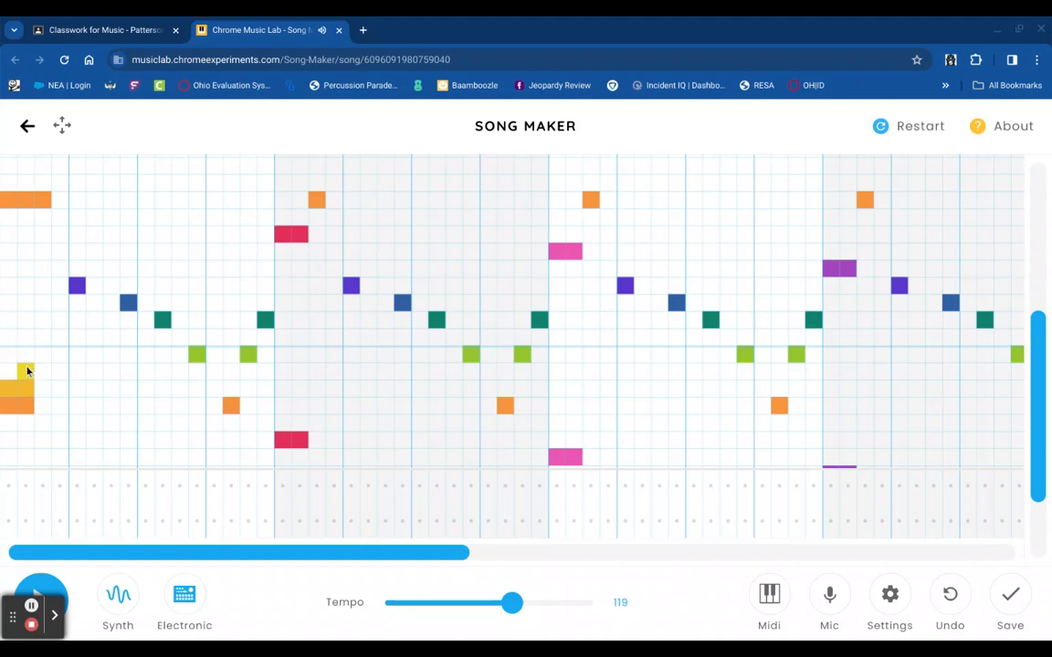
click(11, 370)
click(8, 358)
click(27, 356)
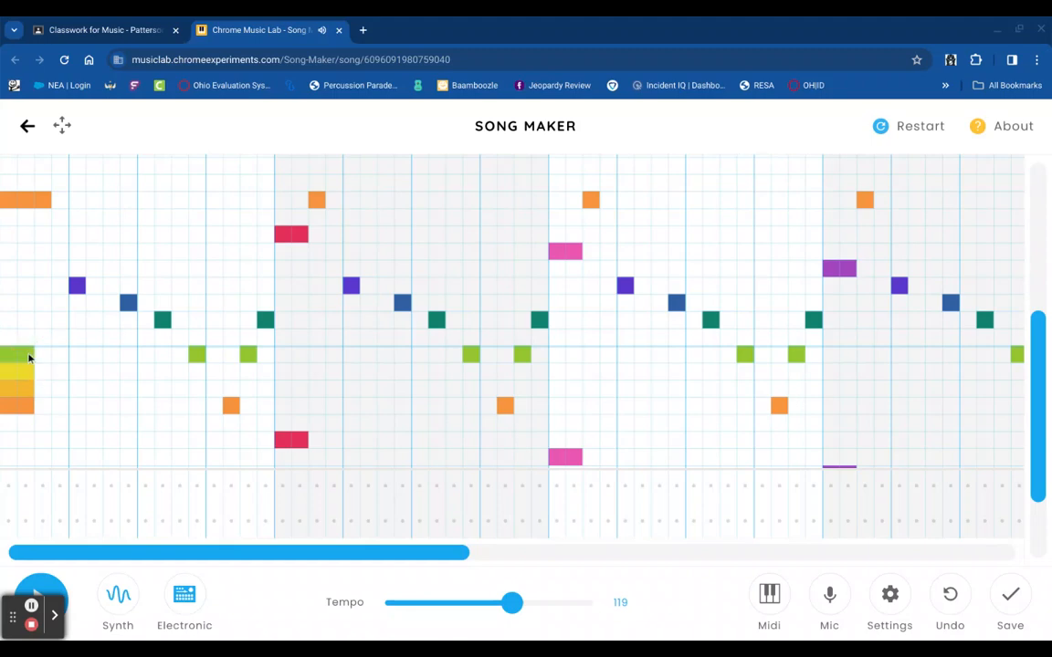
click(26, 340)
click(14, 342)
click(13, 319)
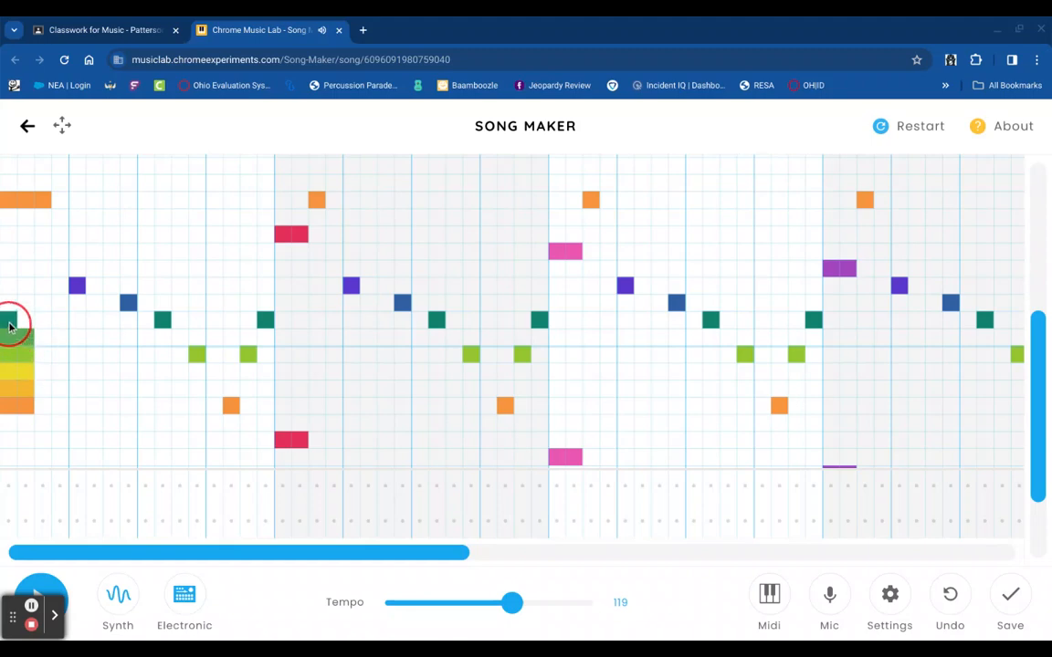
click(25, 320)
- Paint green-to-yellow chords on later beats and an orange-red stack high in the first measure
drag(76, 345, 77, 374)
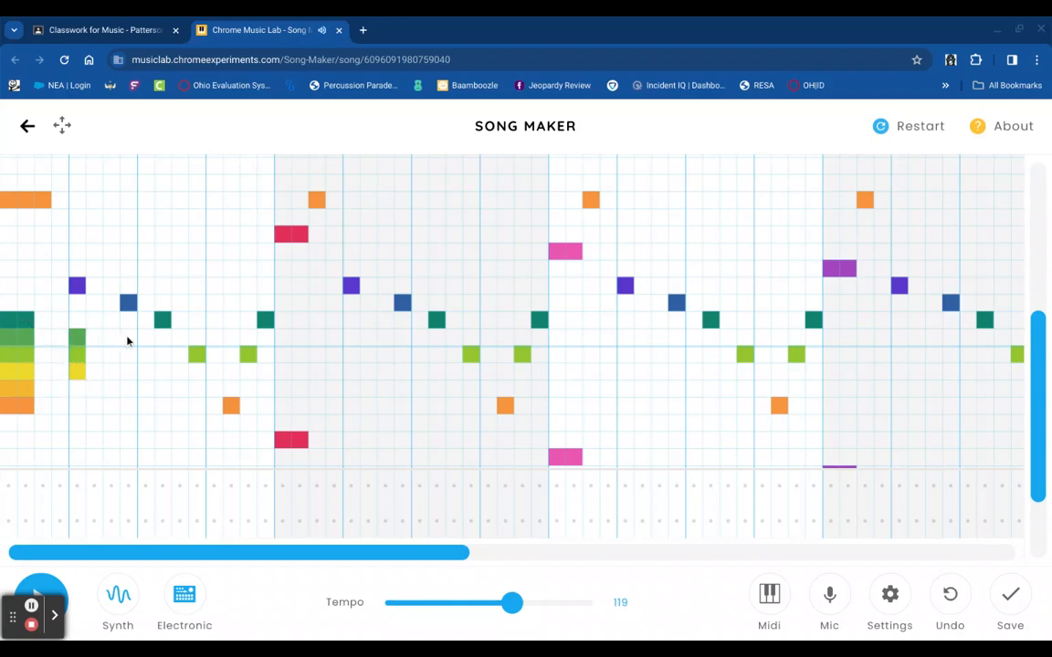
mouse_move(128, 341)
mouse_down()
mouse_move(126, 370)
mouse_move(160, 371)
mouse_move(163, 402)
mouse_move(197, 428)
mouse_move(199, 456)
mouse_up()
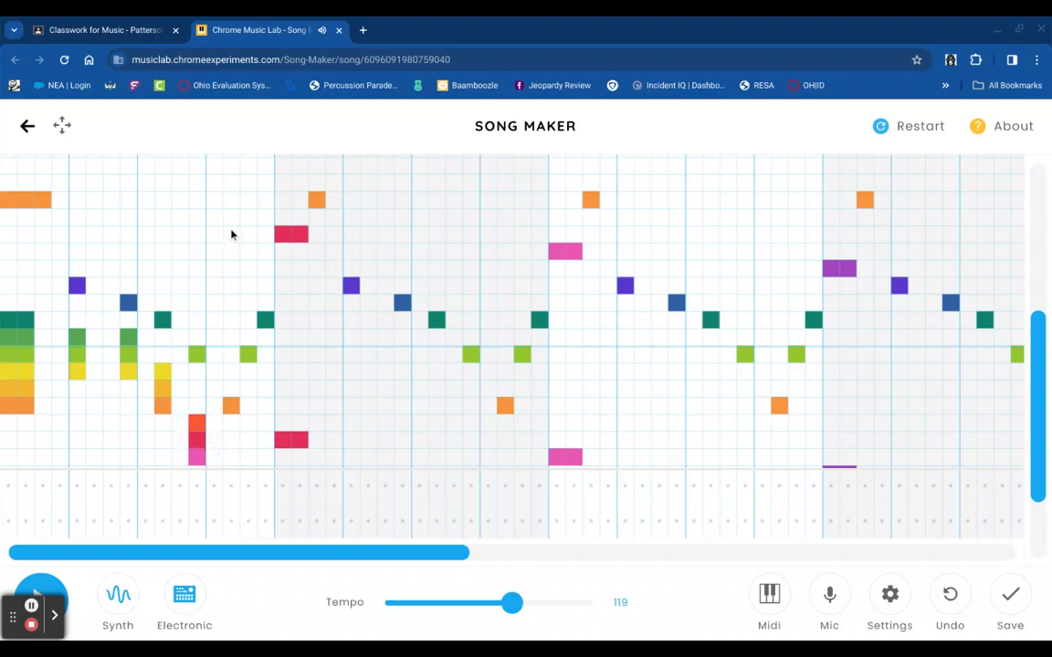
drag(231, 200, 231, 234)
- Replace the opening chord with single yellow, teal and purple notes, then close the song
mouse_move(9, 315)
mouse_down()
mouse_move(8, 377)
mouse_move(36, 365)
mouse_move(28, 329)
mouse_move(0, 411)
mouse_up()
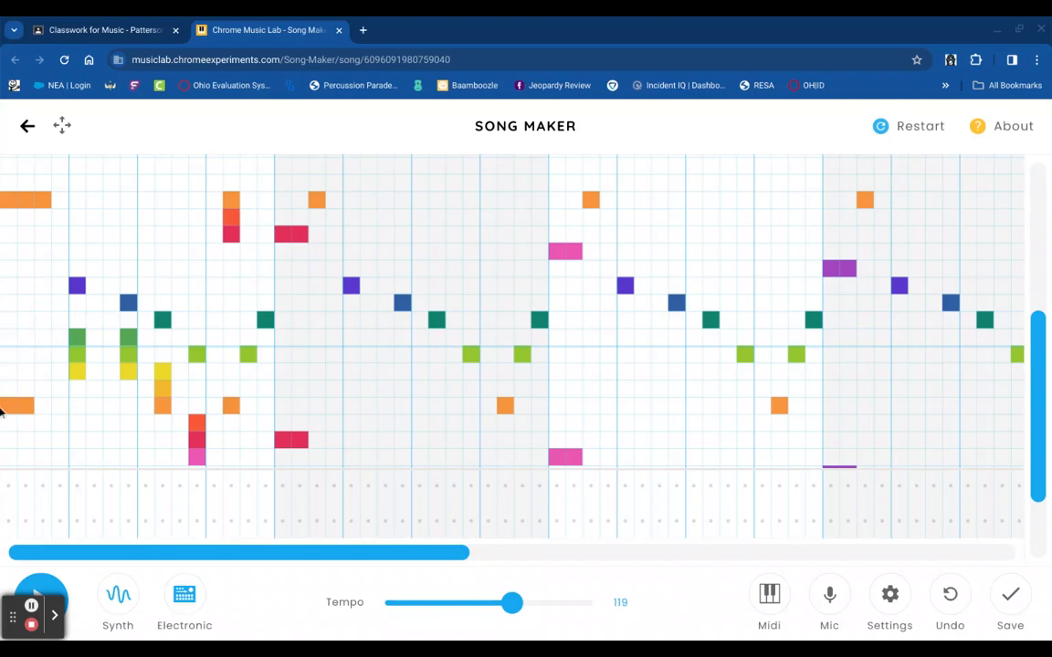
click(4, 371)
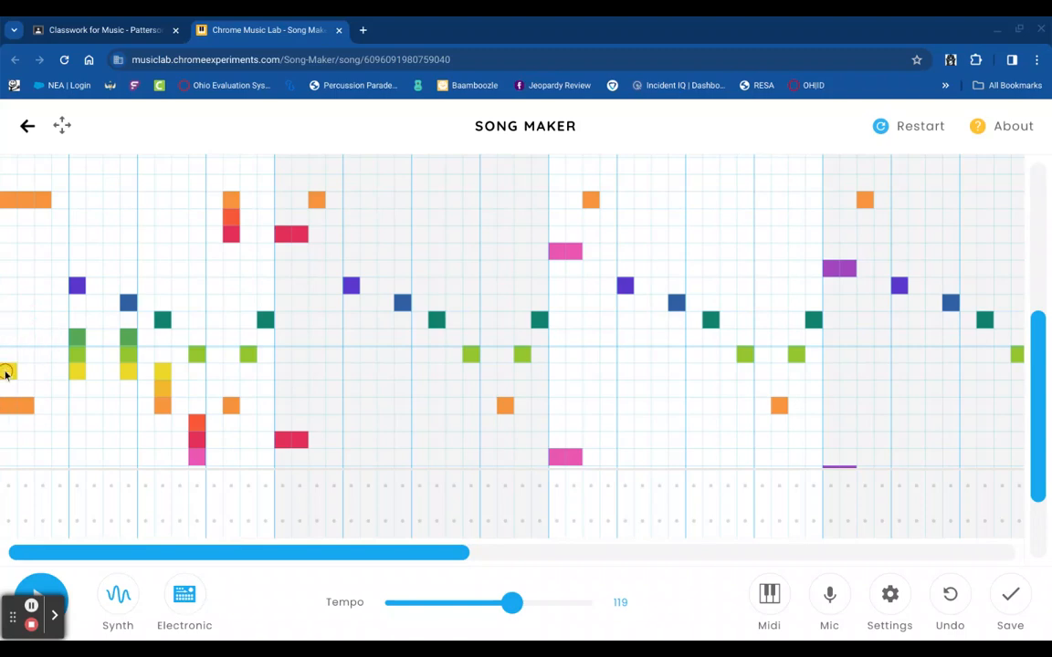
click(7, 319)
click(7, 268)
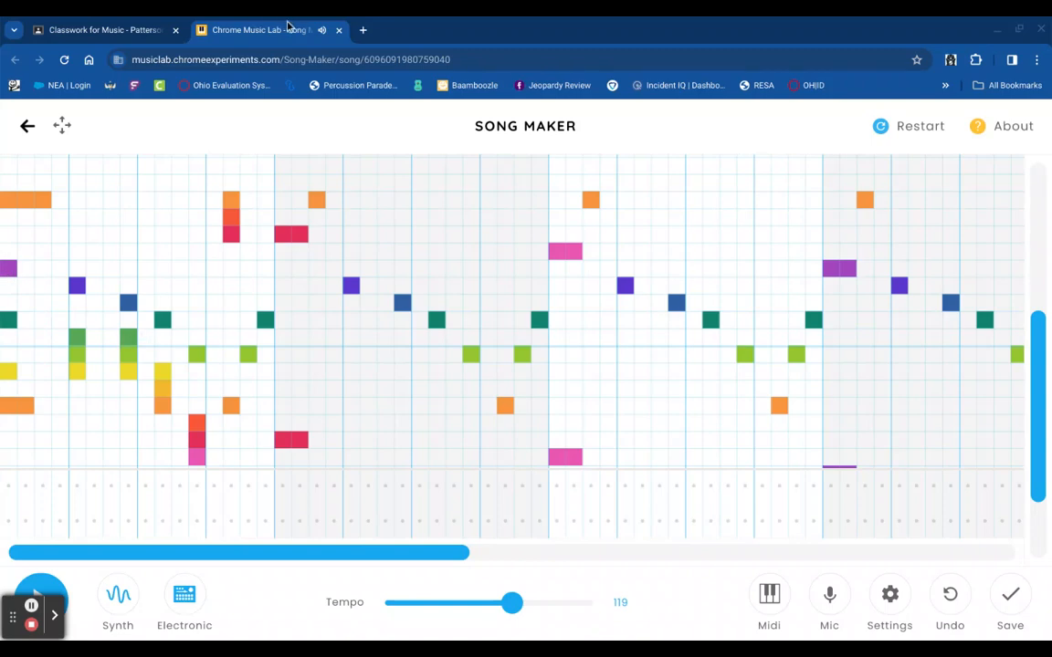
click(338, 30)
- Scroll Classwork to the Megalovania link and reload the original song in Song Maker
scroll(394, 448, down, 3)
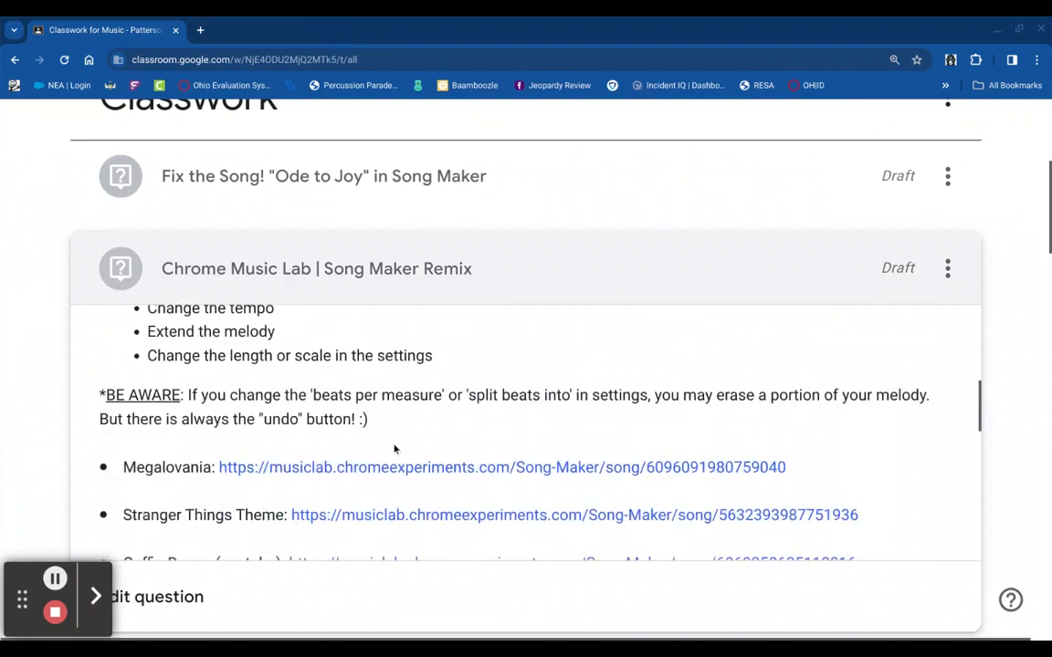
click(438, 422)
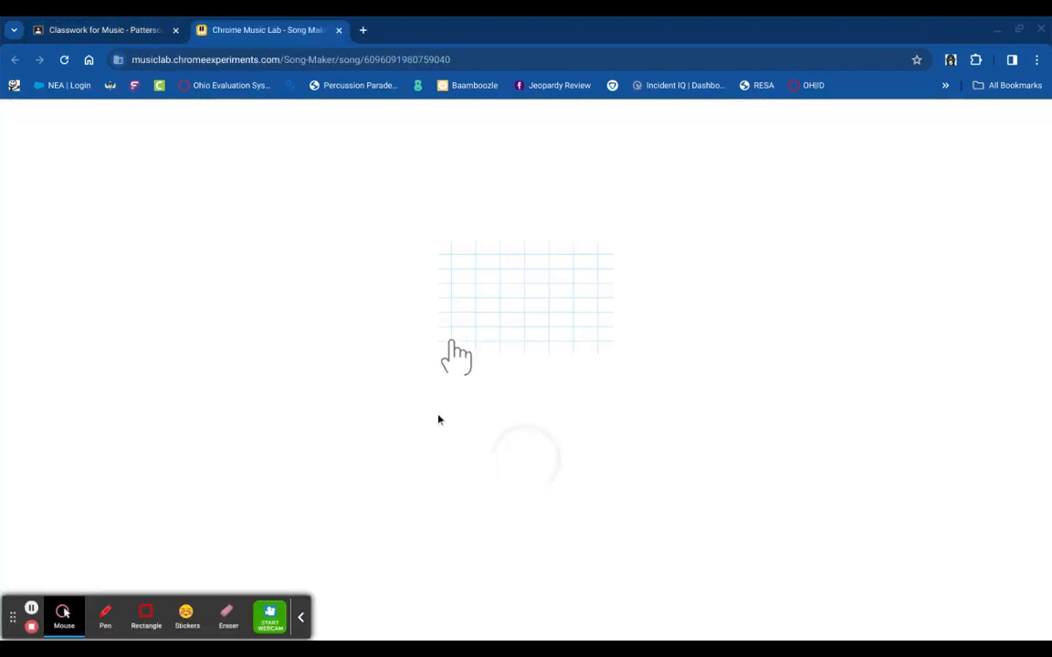
click(301, 616)
scroll(220, 296, down, 3)
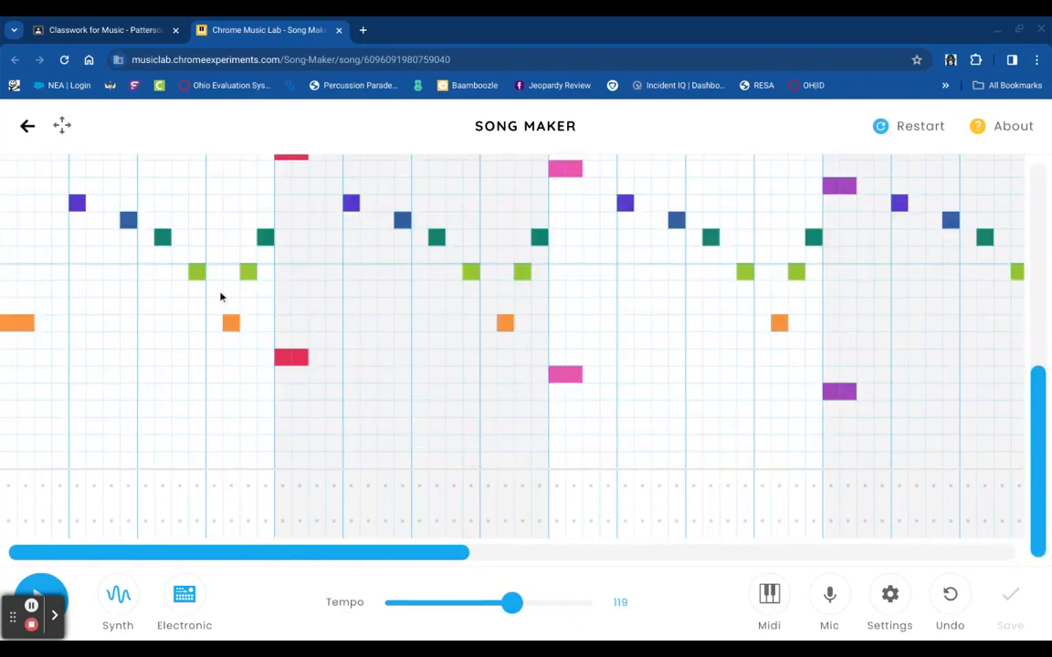
scroll(220, 296, up, 6)
scroll(220, 295, down, 5)
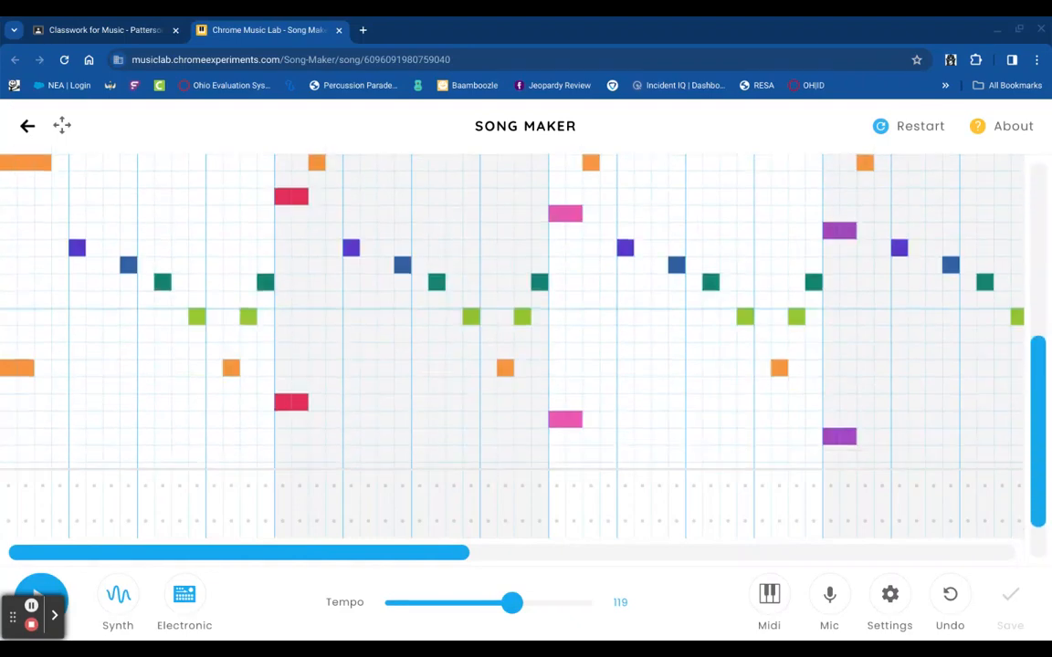
- Add pink, purple and blue notes across the first measure
click(12, 216)
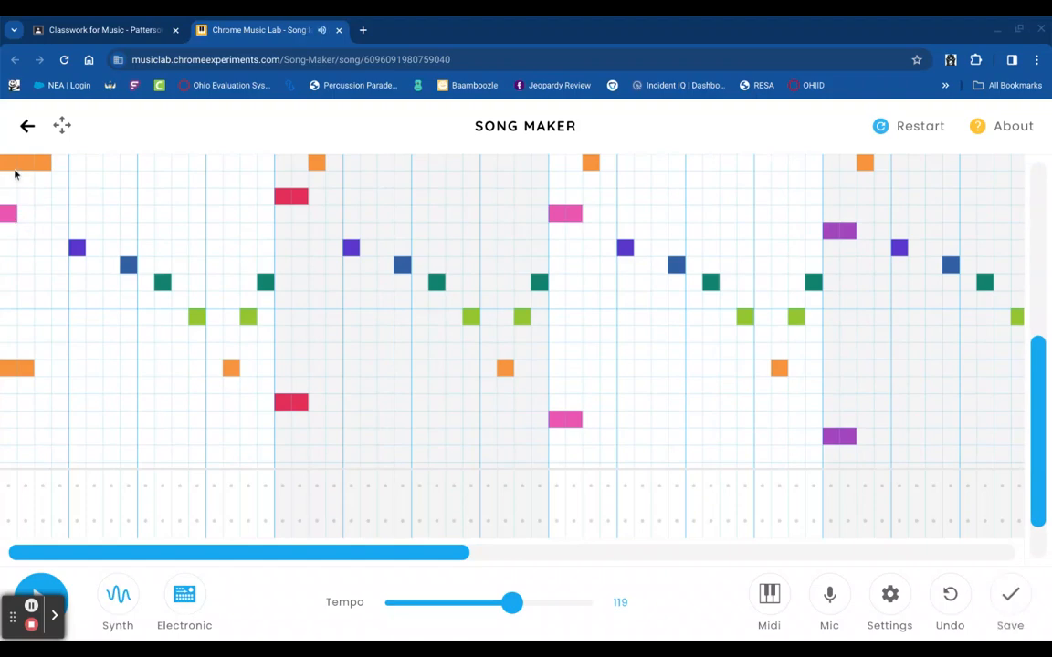
click(27, 253)
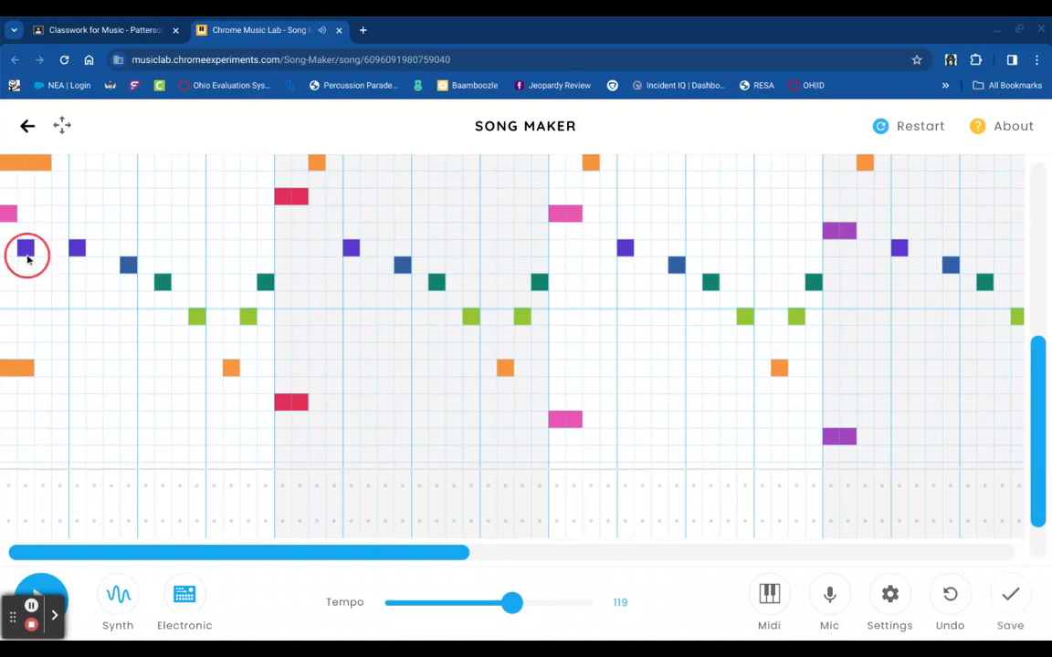
click(46, 215)
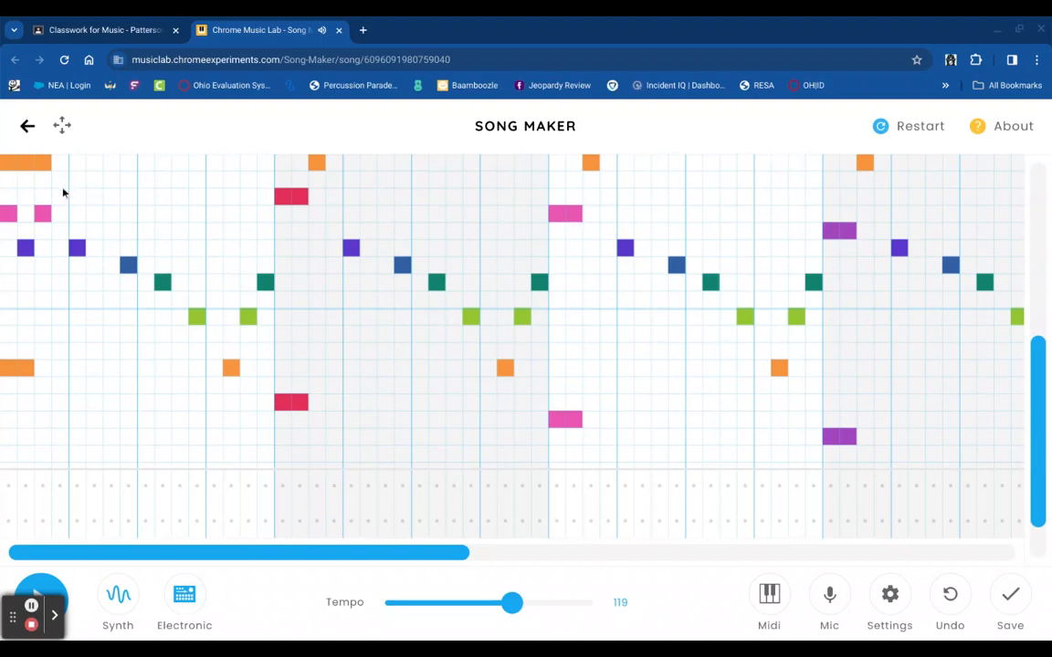
click(77, 213)
click(128, 232)
click(162, 214)
click(197, 266)
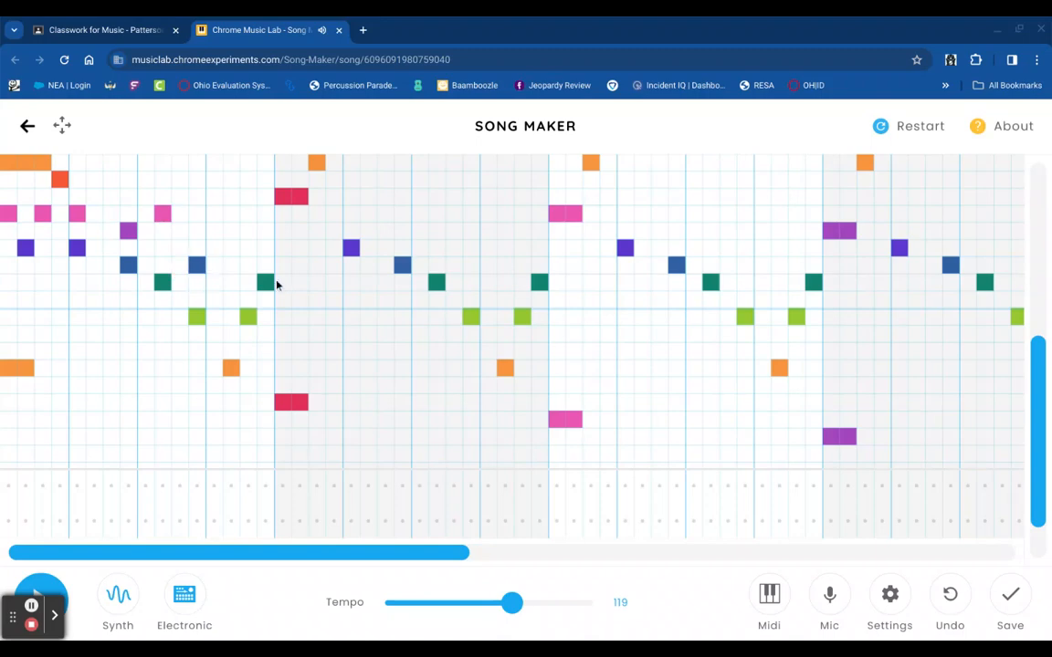
- Erase the teal, blue, red, pink and purple notes from the first measure
click(234, 283)
mouse_move(234, 283)
mouse_down()
mouse_move(177, 228)
mouse_move(129, 245)
mouse_move(125, 257)
mouse_up()
mouse_move(60, 181)
mouse_down()
mouse_move(70, 248)
mouse_move(30, 216)
mouse_move(23, 234)
mouse_move(11, 223)
mouse_up()
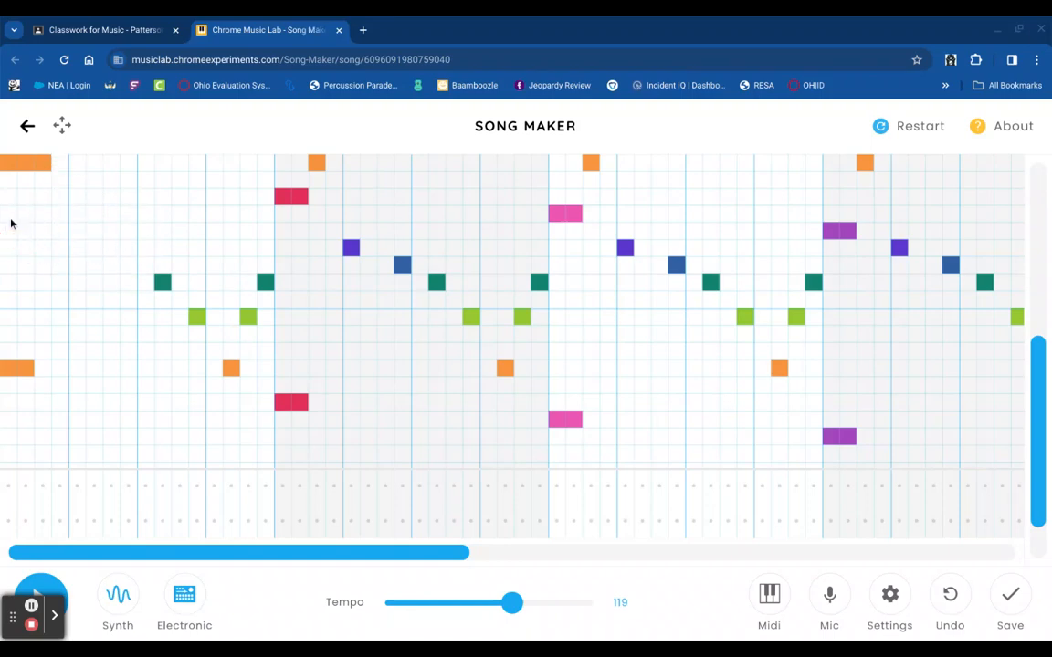
- Add a low teal note in the first measure, dropping the trial purple and blue above it
scroll(56, 260, up, 2)
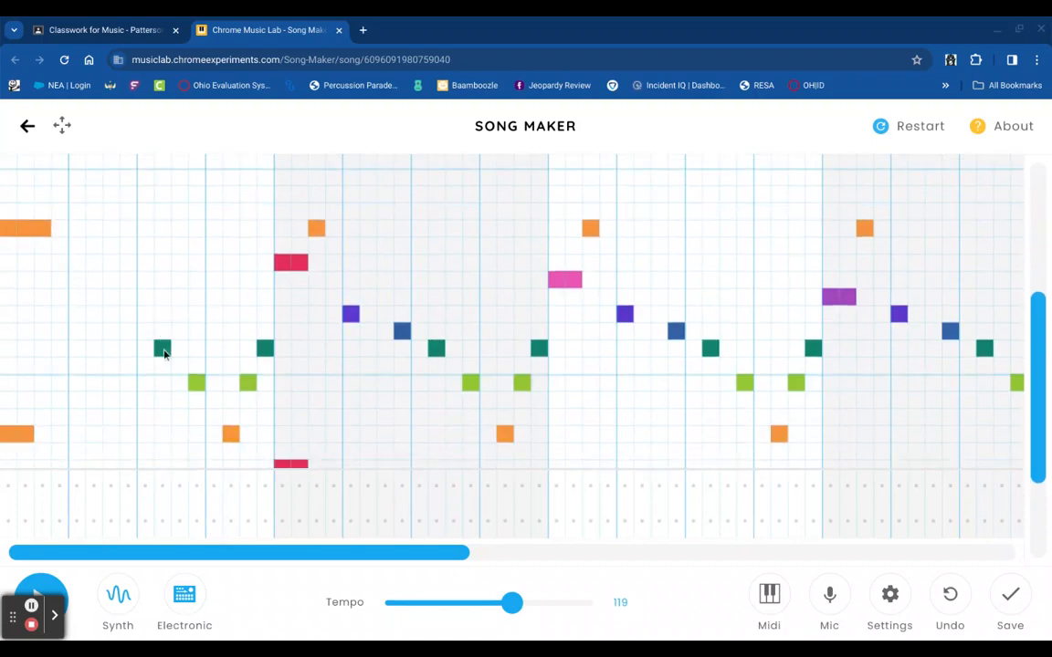
scroll(164, 354, down, 3)
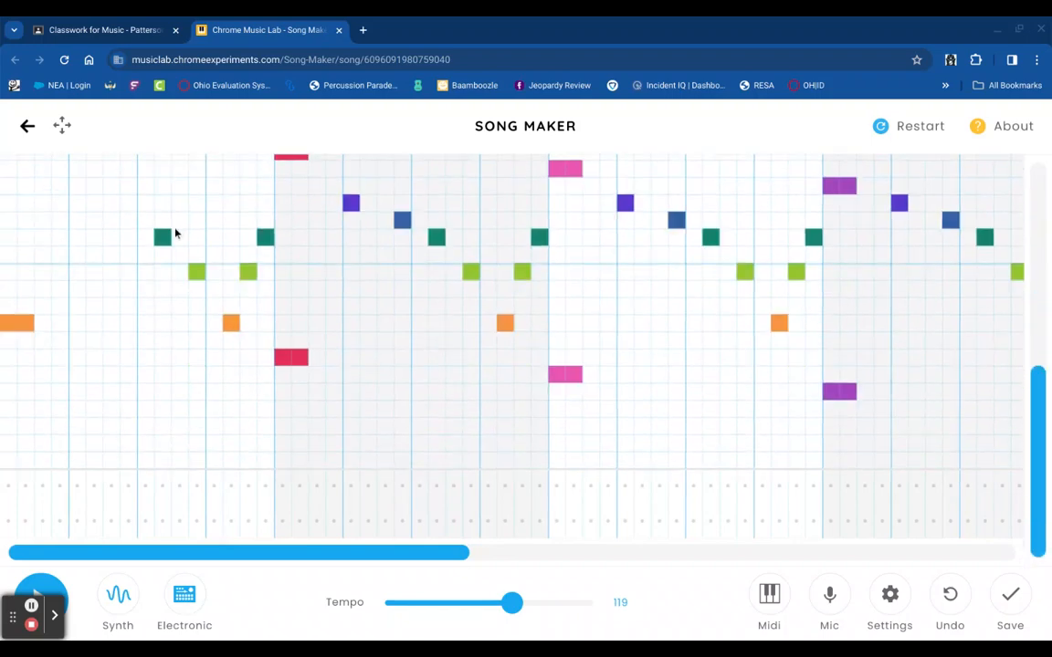
click(162, 409)
click(162, 425)
click(162, 447)
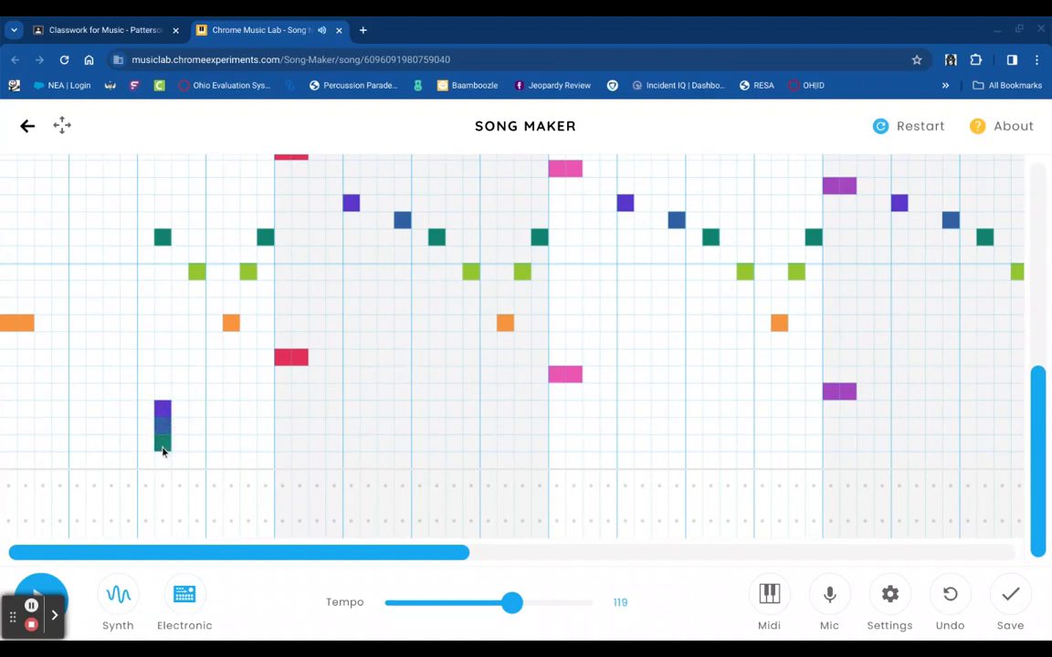
click(167, 427)
click(163, 411)
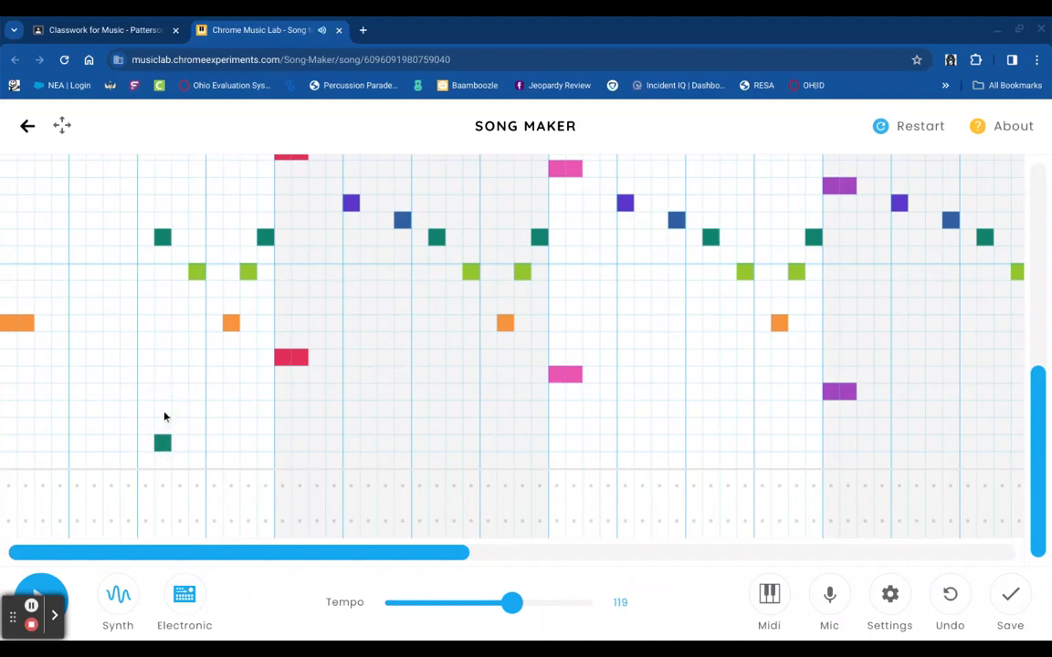
- Add a teal note and a higher orange note in the first measure, then close the song
scroll(217, 448, up, 3)
scroll(217, 447, down, 3)
scroll(208, 308, up, 3)
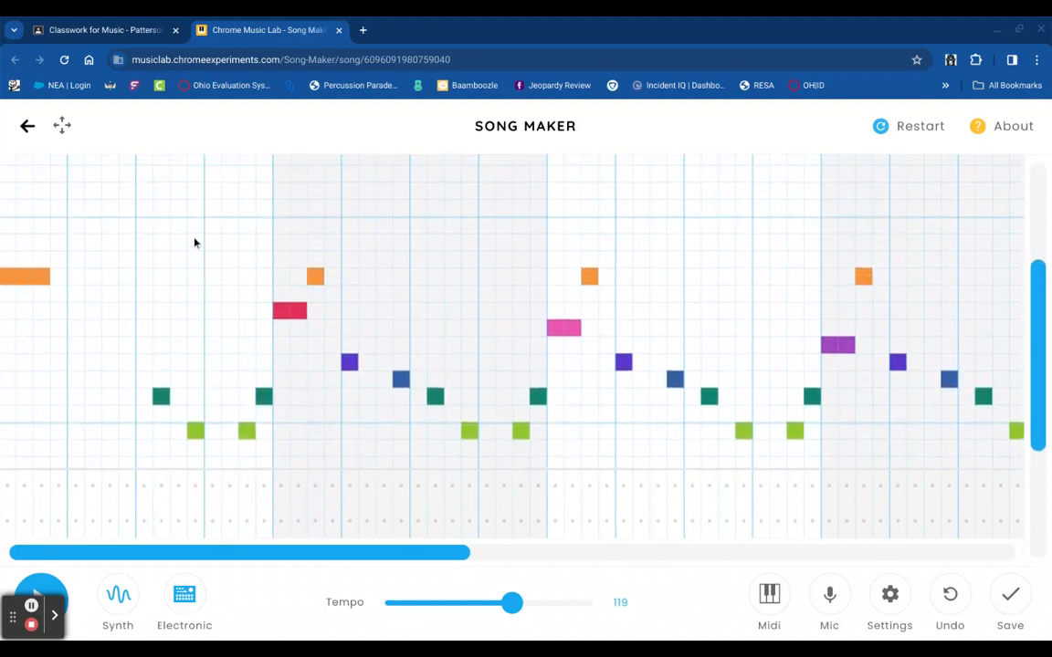
scroll(283, 451, down, 3)
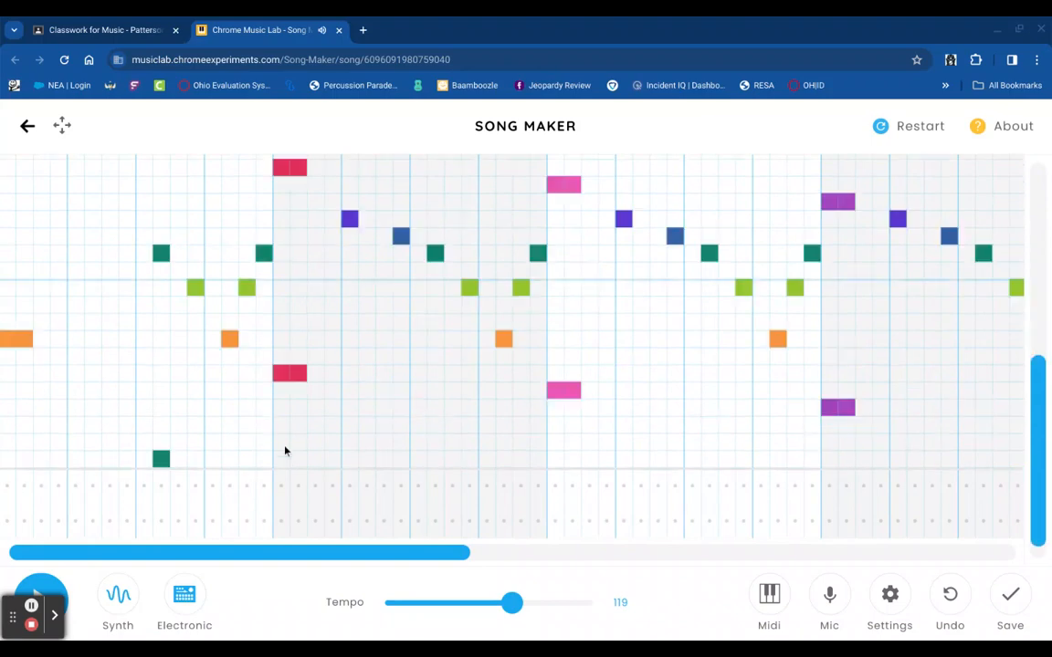
scroll(239, 320, up, 1)
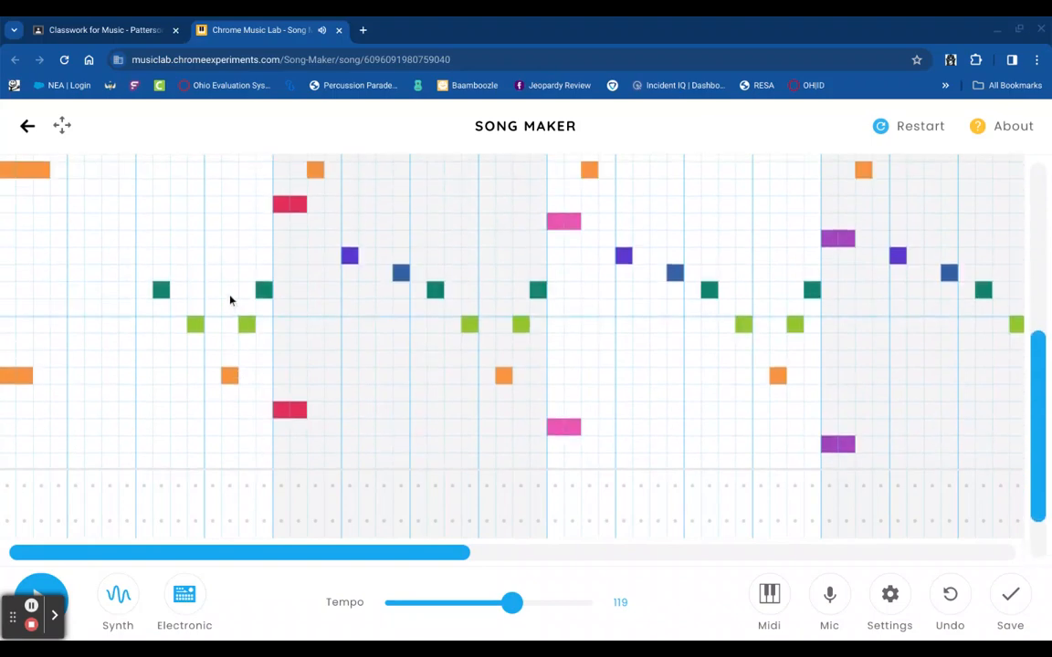
click(229, 292)
click(228, 277)
click(228, 277)
scroll(229, 277, up, 2)
click(228, 276)
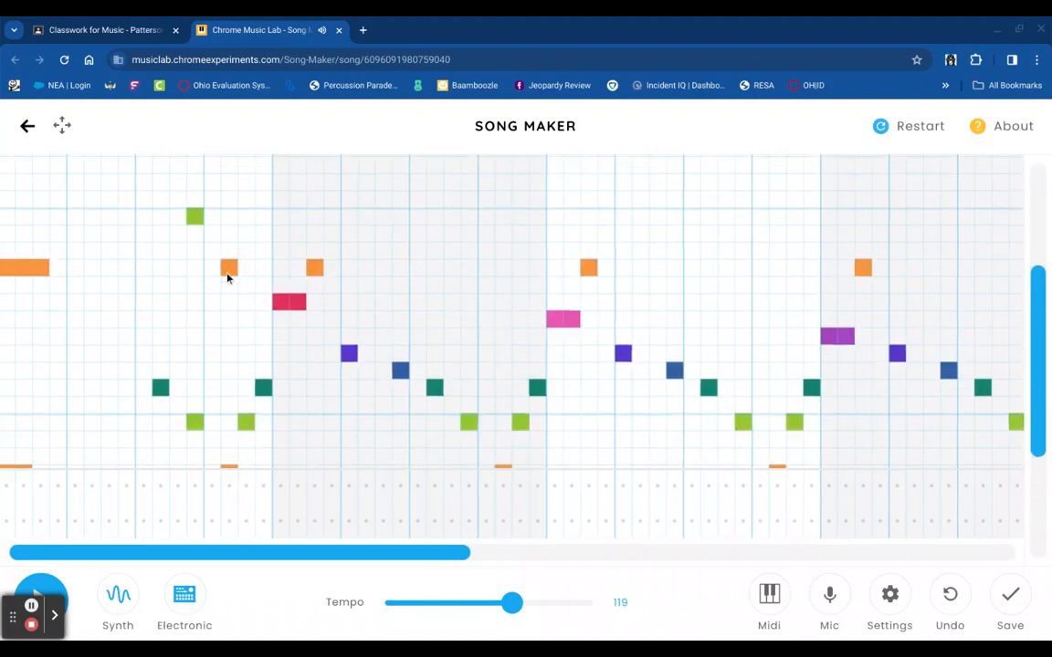
scroll(283, 465, down, 3)
scroll(284, 465, up, 2)
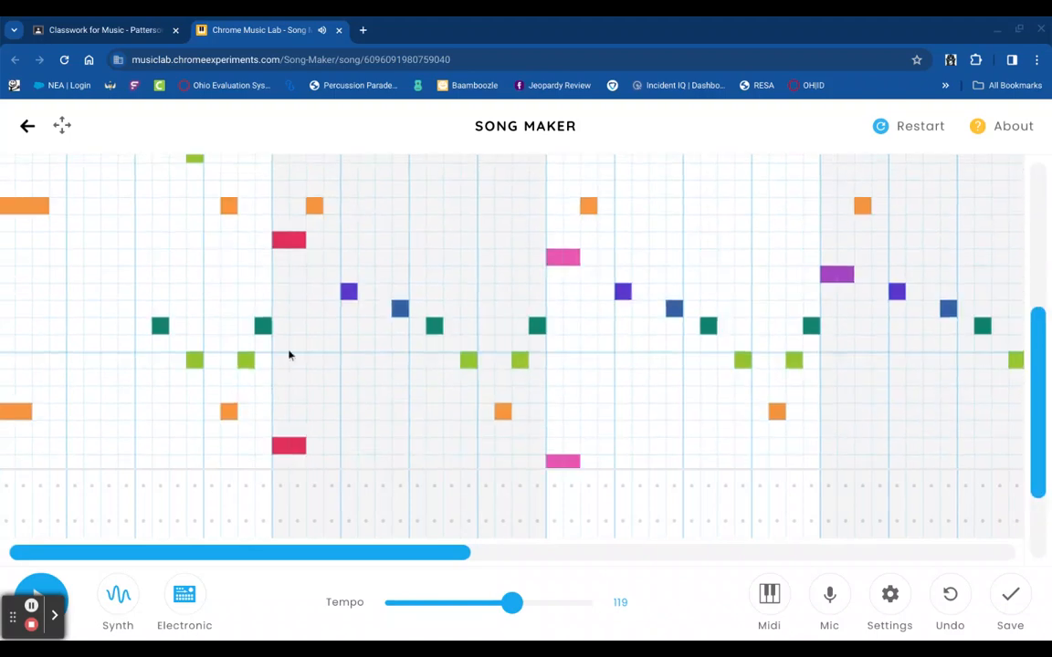
click(338, 31)
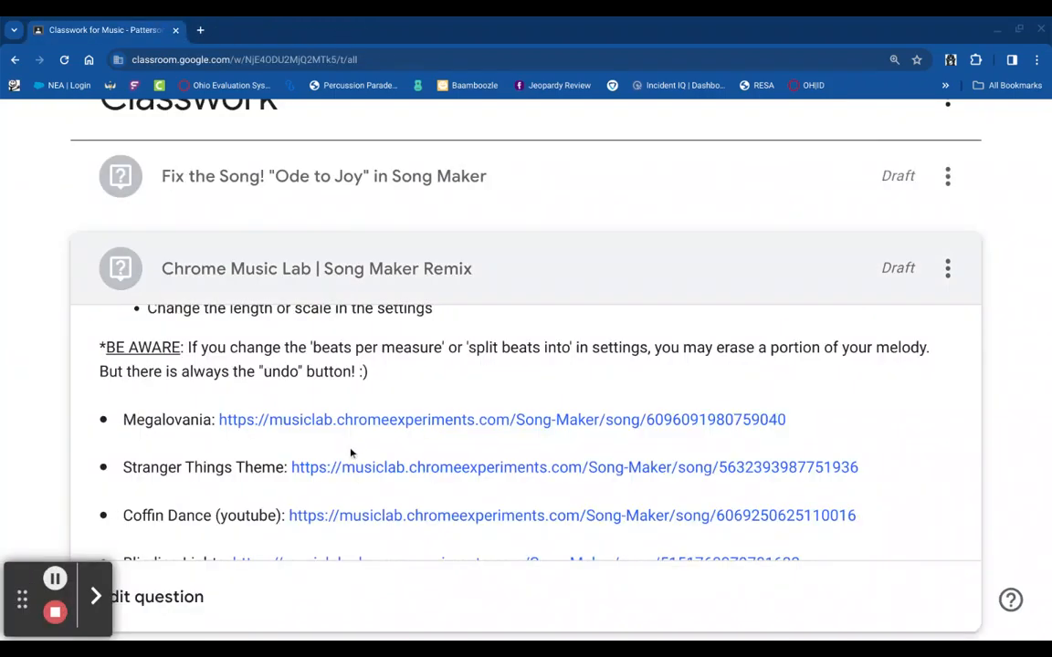
- Scroll the assignment description to the Megalovania link and reload the original song in Song Maker
scroll(350, 457, up, 2)
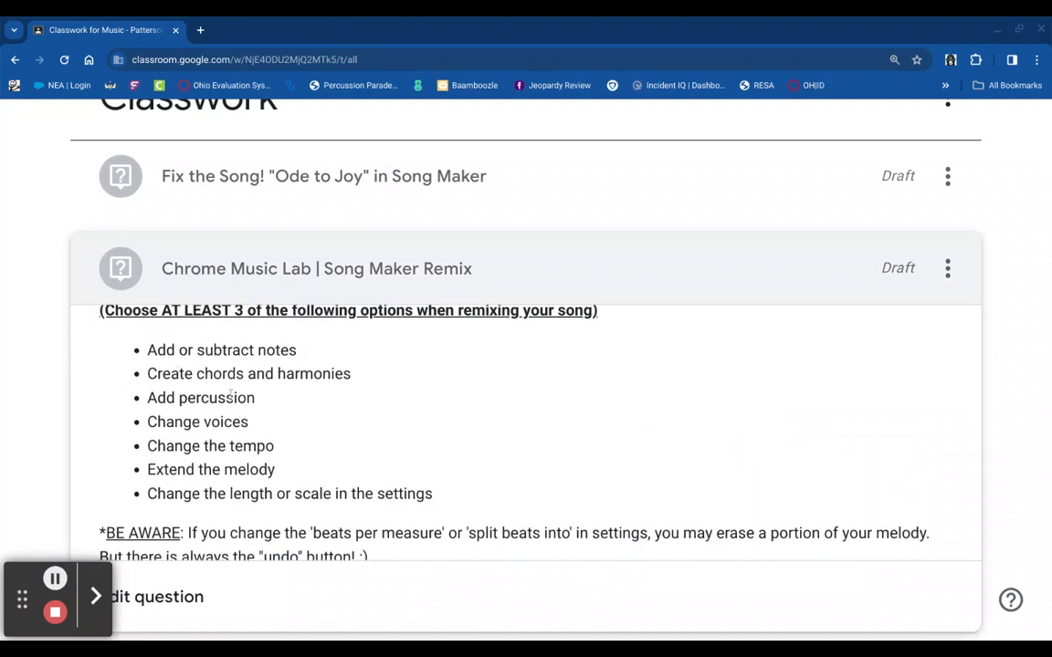
scroll(228, 397, down, 2)
click(279, 432)
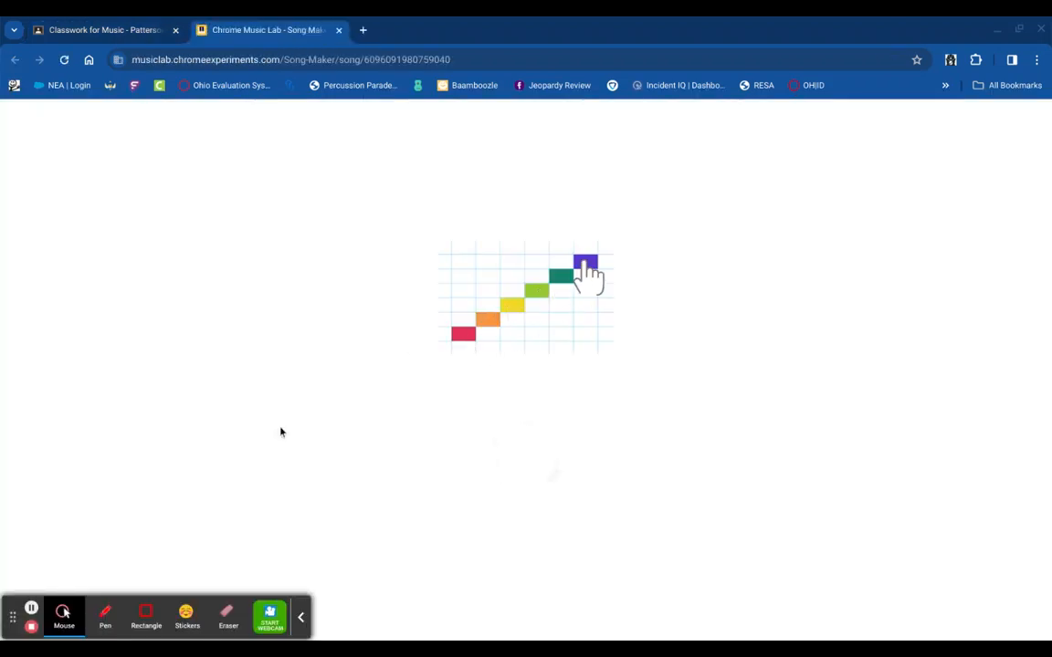
click(300, 617)
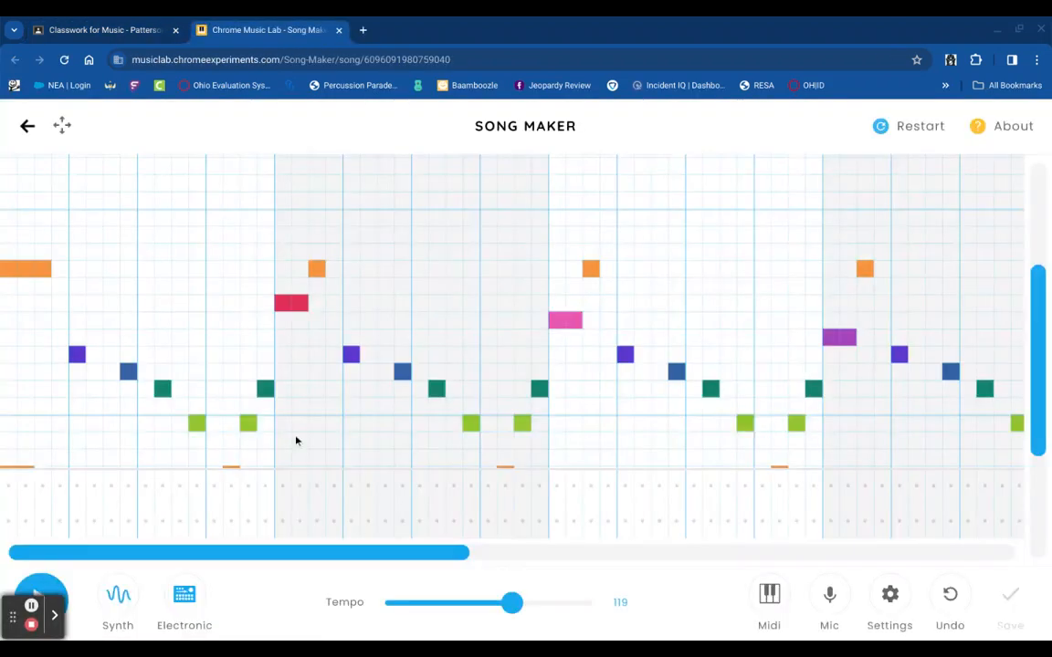
- Add trial low drum hits across the opening beats of Megalovania
scroll(296, 440, down, 2)
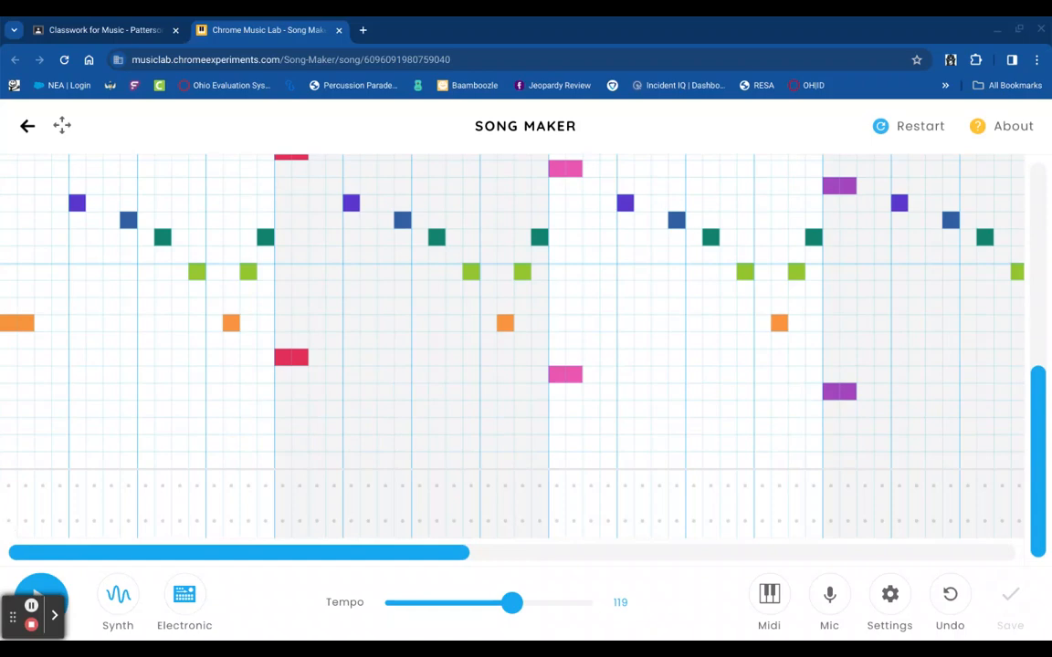
click(9, 521)
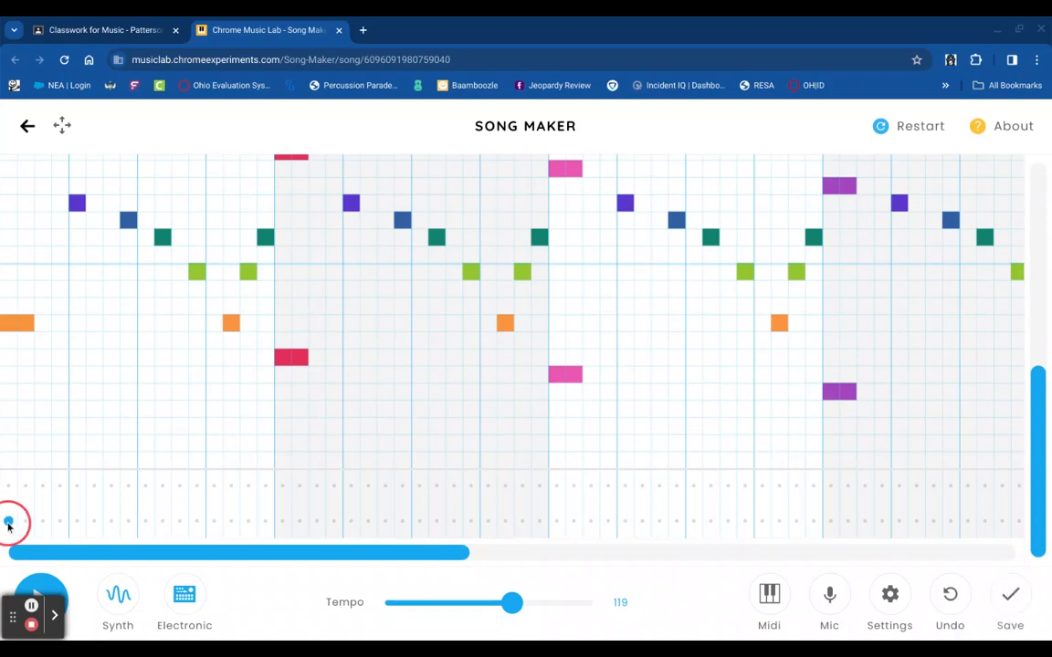
click(27, 521)
click(77, 521)
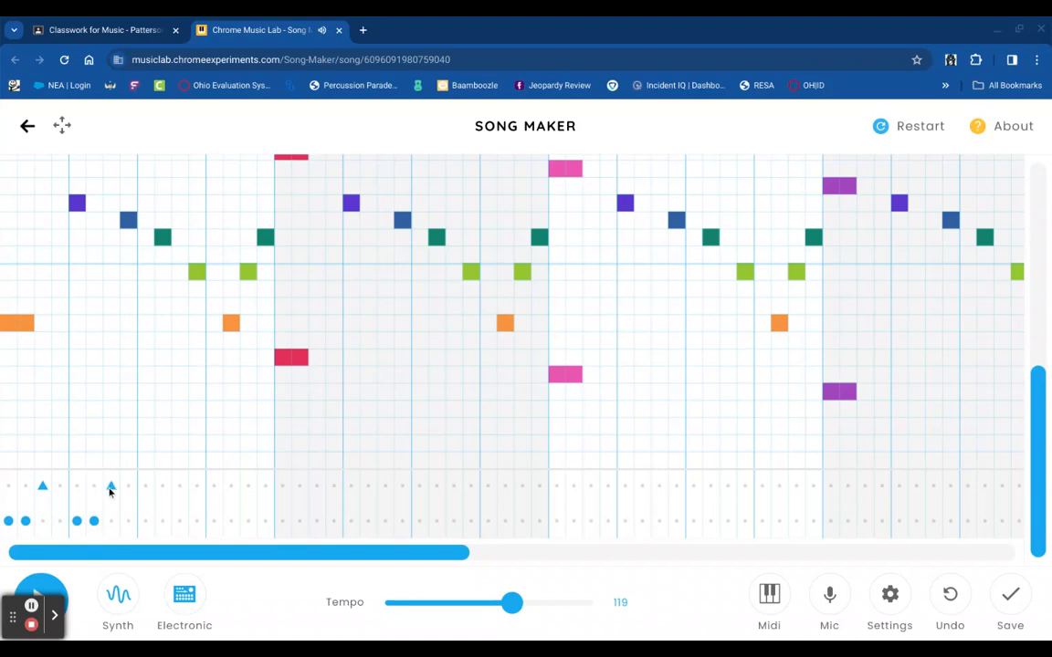
click(146, 521)
click(162, 521)
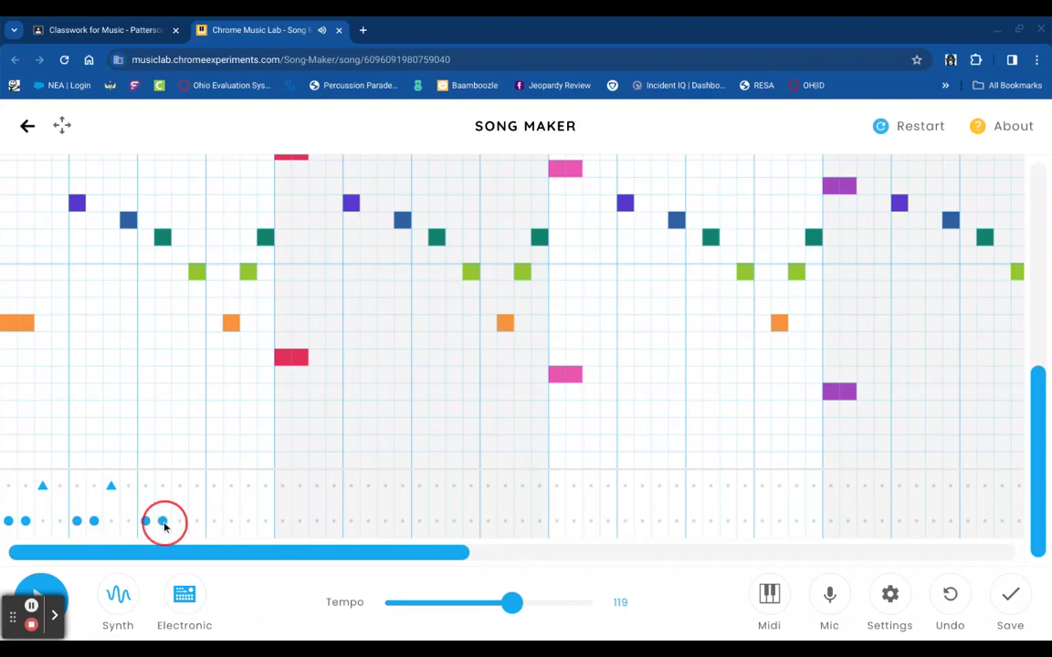
- Add high percussion hits and another low hit, then erase all but the first drum hit
click(180, 486)
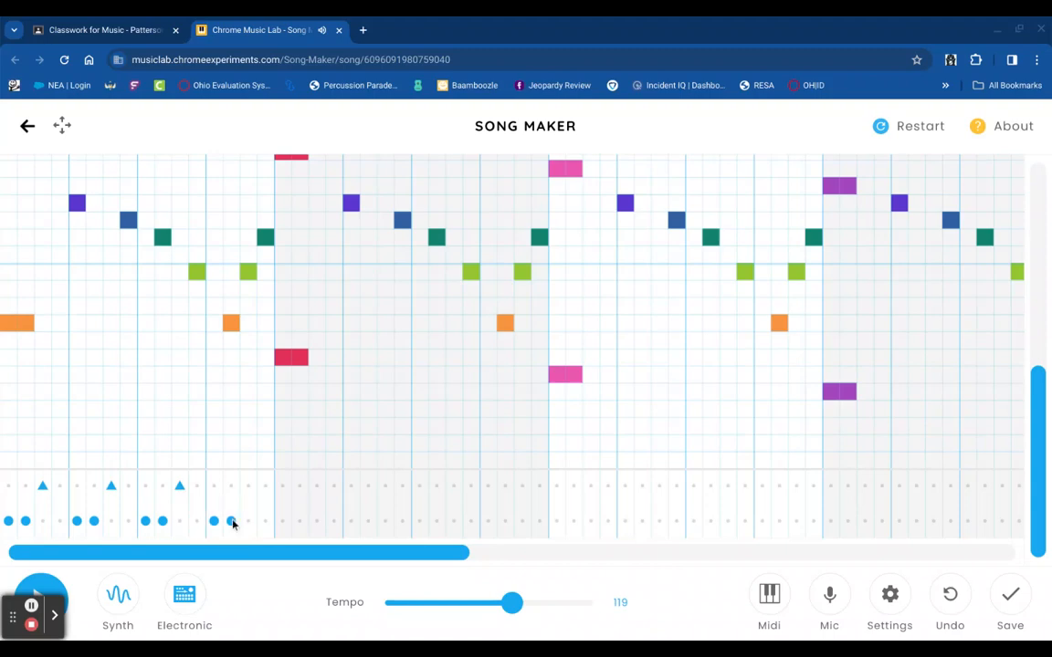
click(248, 486)
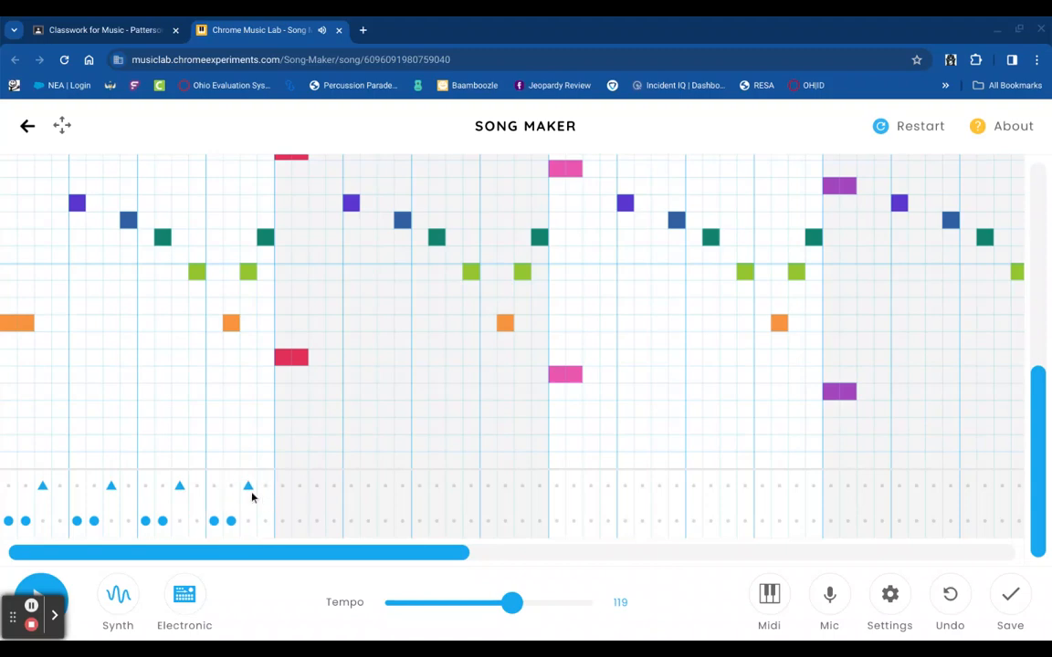
click(299, 522)
click(316, 485)
mouse_move(316, 493)
mouse_down()
mouse_move(226, 517)
mouse_move(167, 469)
mouse_move(148, 525)
mouse_move(126, 498)
mouse_move(92, 517)
mouse_move(42, 497)
mouse_move(8, 522)
mouse_up()
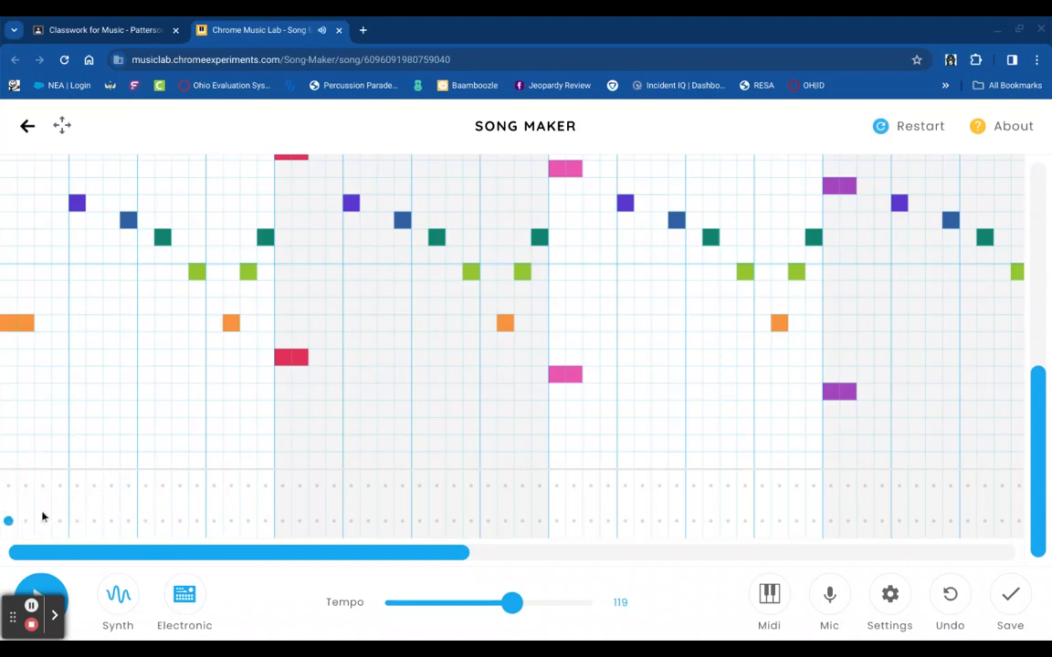
- Add a low drum hit, a run of three high hits, and another low hit
click(94, 521)
click(127, 487)
click(146, 487)
click(162, 487)
click(214, 522)
- Add another low hit and a second run of high hits, then drag across to clear the percussion rows
click(248, 522)
click(282, 486)
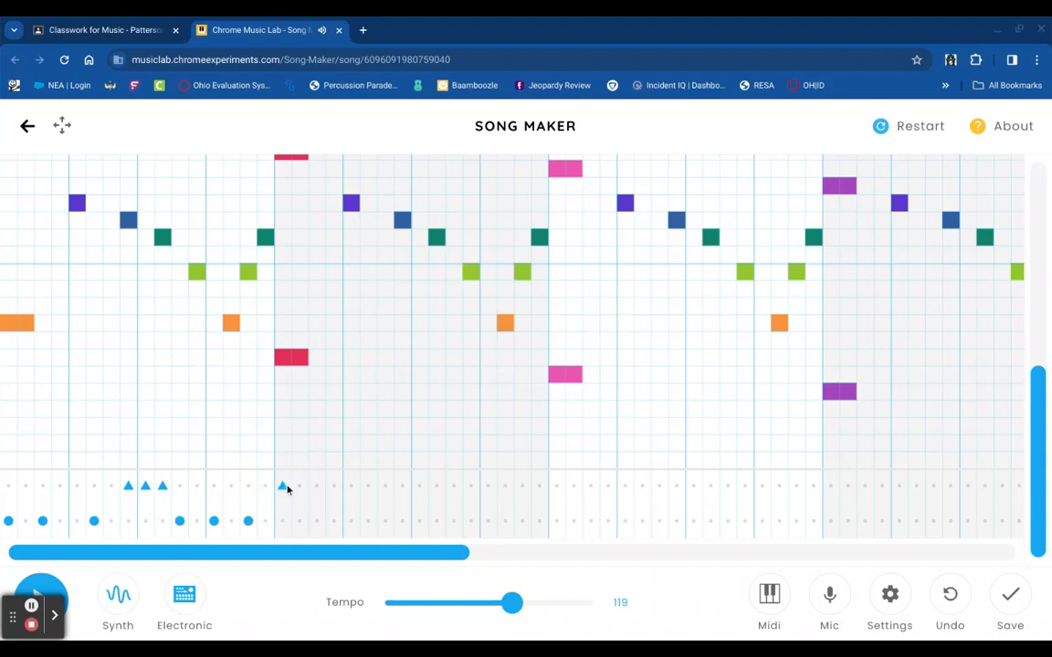
click(300, 485)
click(316, 486)
click(317, 487)
mouse_move(317, 487)
mouse_down()
mouse_move(238, 518)
mouse_move(321, 485)
mouse_move(217, 488)
mouse_move(325, 510)
mouse_move(155, 497)
mouse_move(2, 526)
mouse_up()
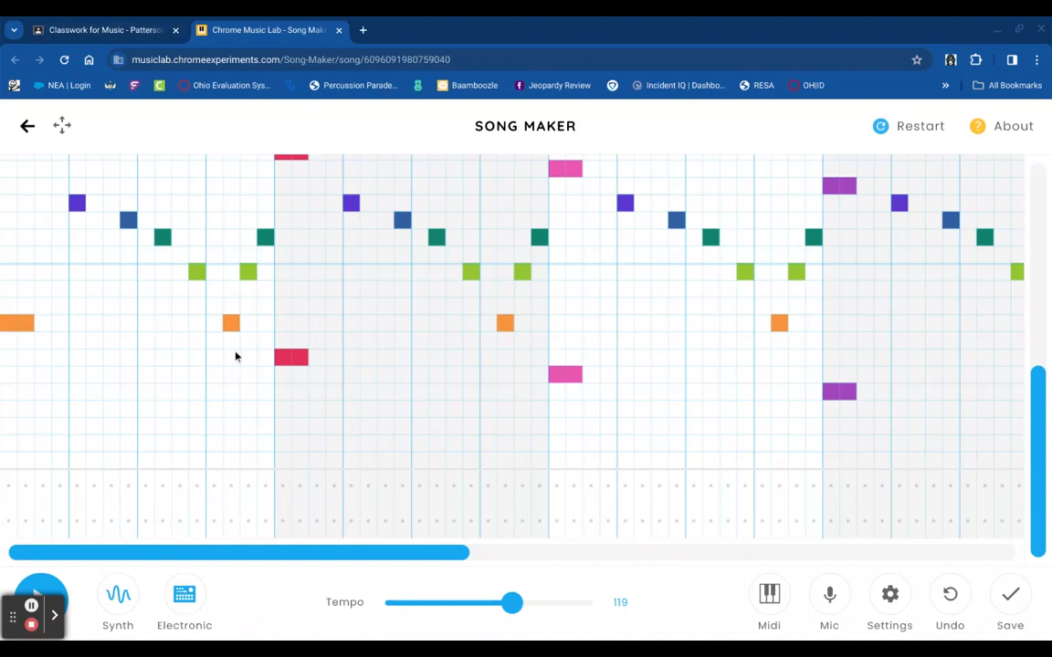
scroll(235, 356, up, 5)
- Reopen the Megalovania song link from Classwork and close the duplicate Song Maker page
click(95, 26)
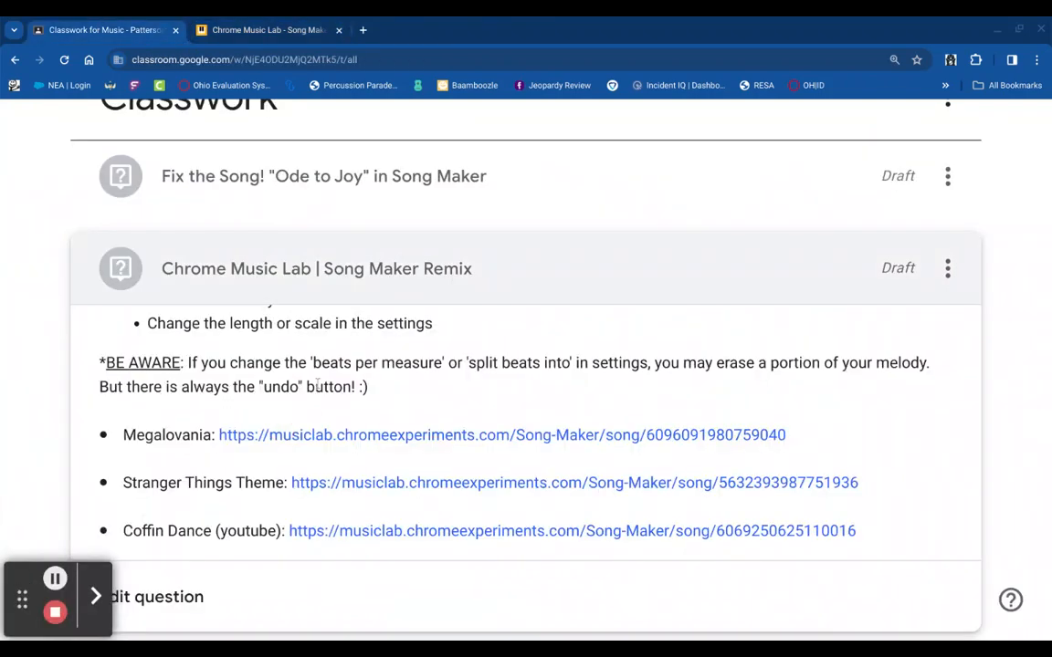
scroll(319, 402, up, 3)
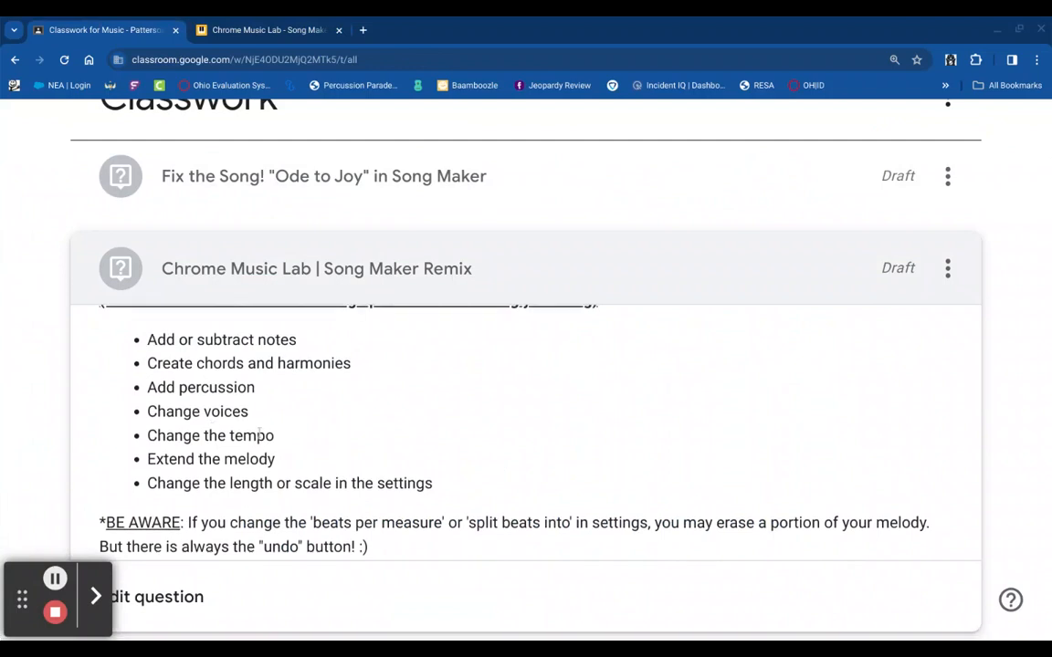
scroll(353, 387, down, 3)
click(353, 408)
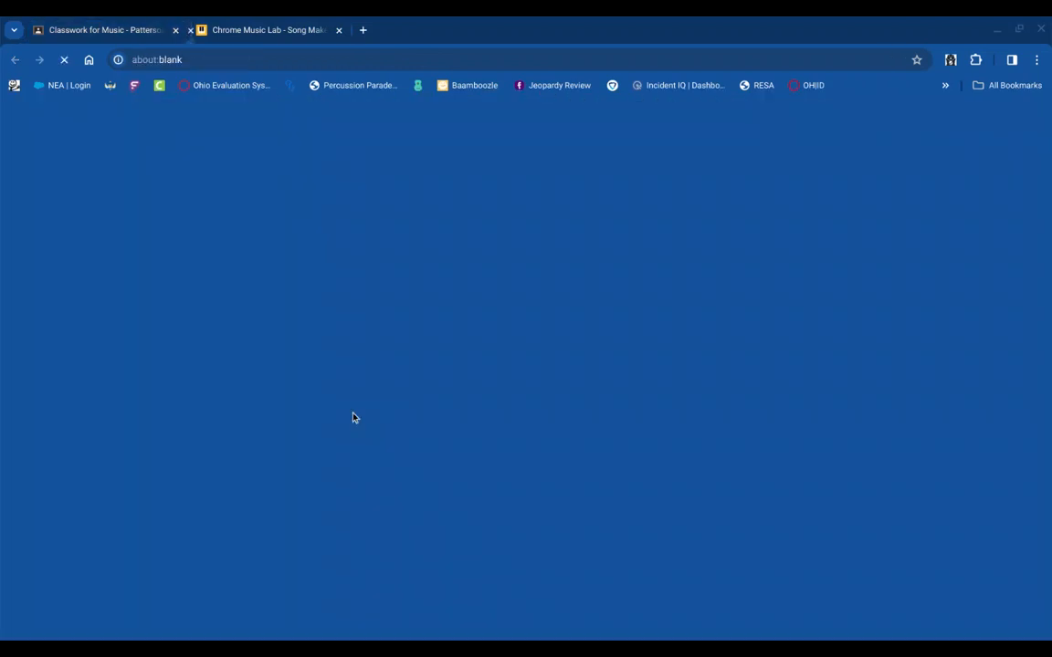
click(501, 31)
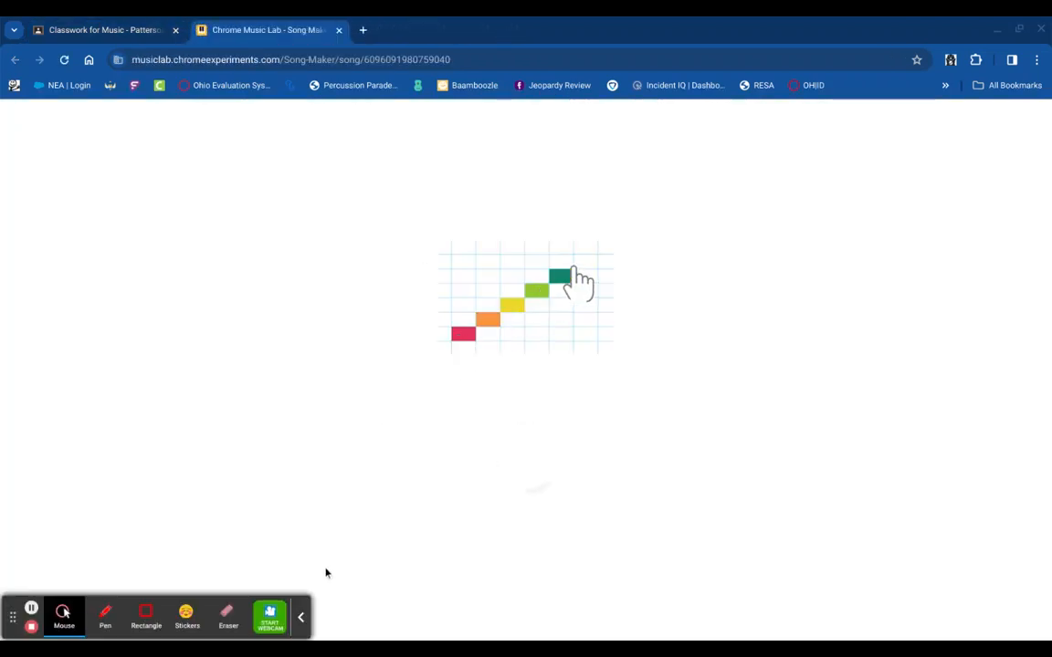
click(300, 618)
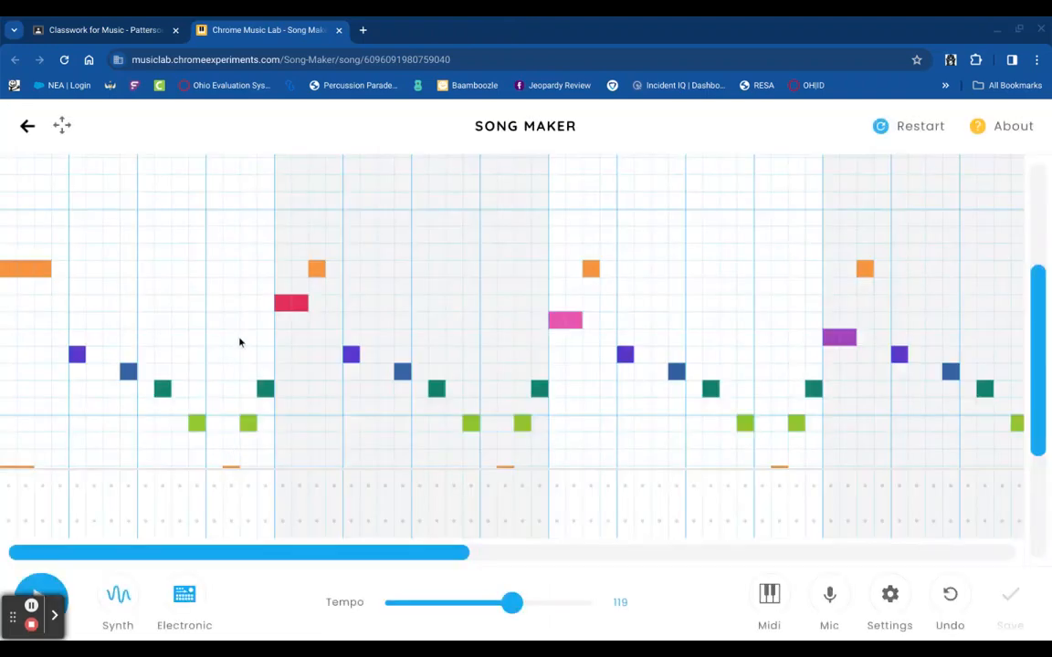
scroll(240, 343, down, 2)
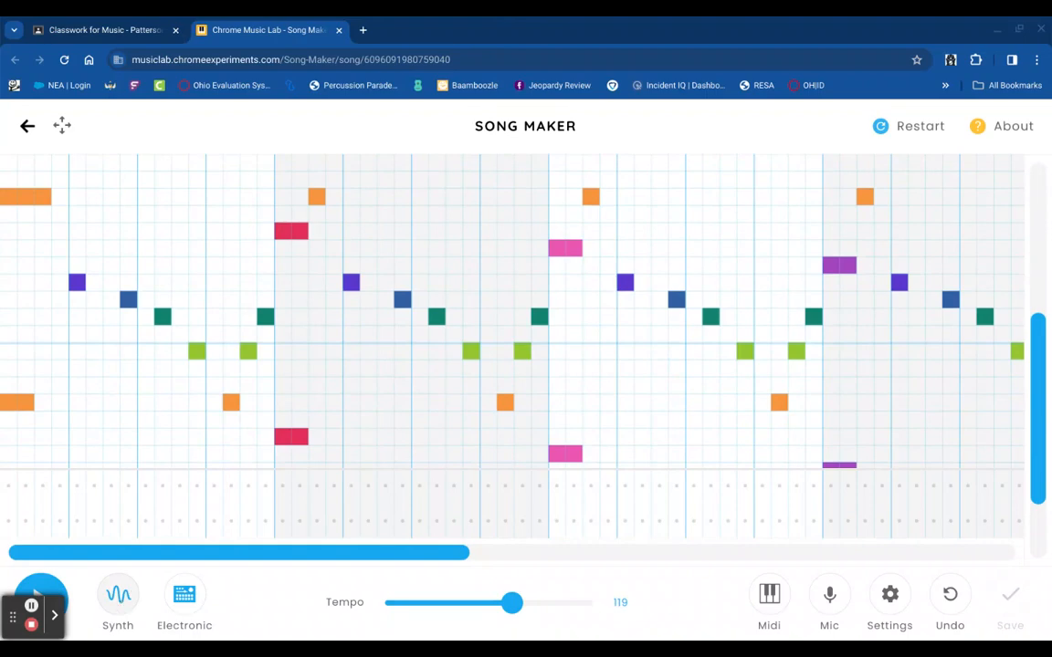
- Switch the melody instrument from Synth to Marimba and return to the Classroom assignment
click(121, 604)
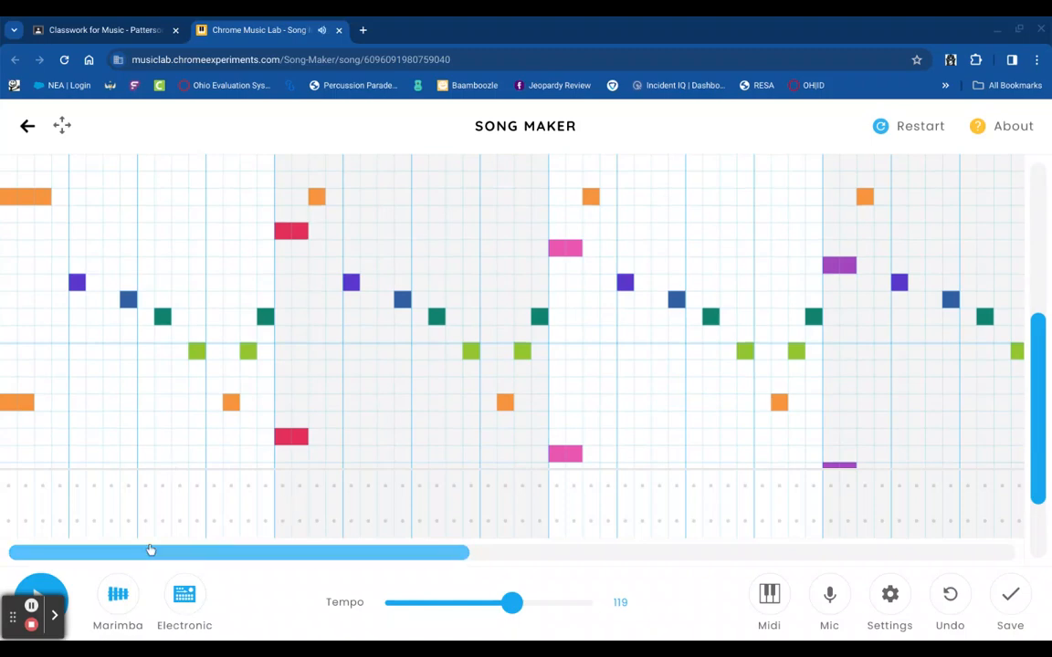
click(127, 33)
scroll(407, 430, up, 3)
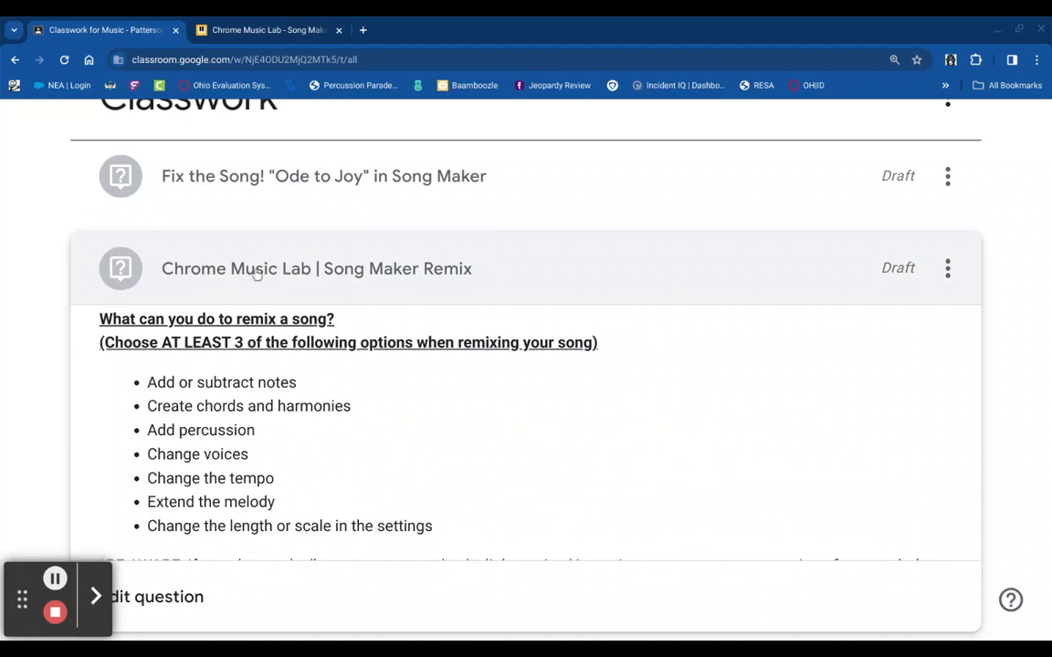
- Slow Megalovania's tempo to 40 and bring up its song settings
click(288, 20)
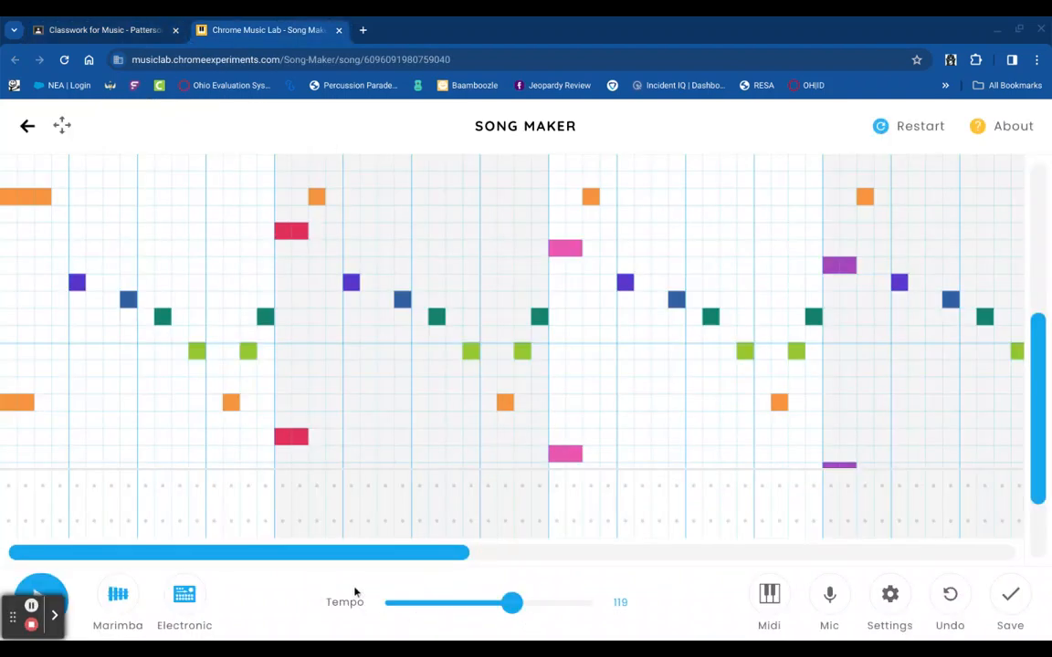
drag(511, 602, 326, 614)
click(105, 30)
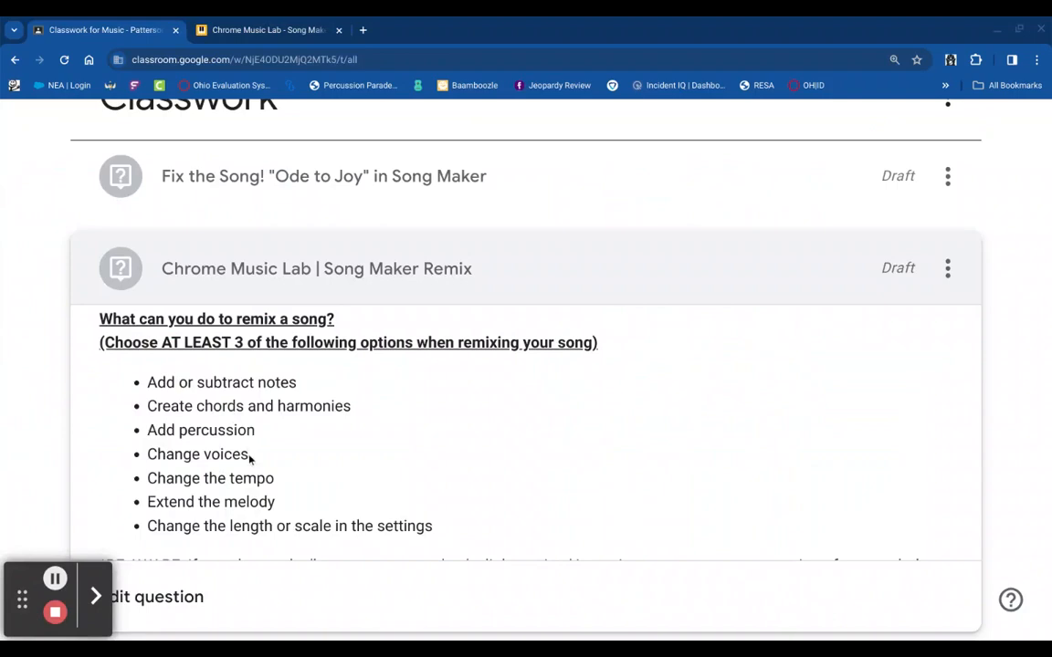
click(274, 30)
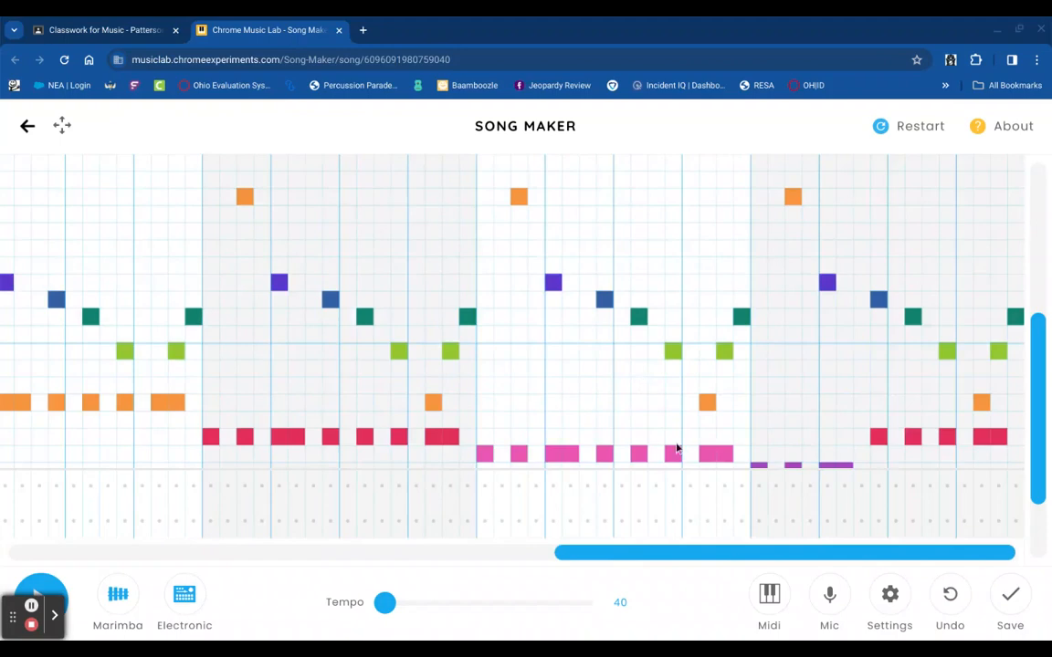
click(889, 597)
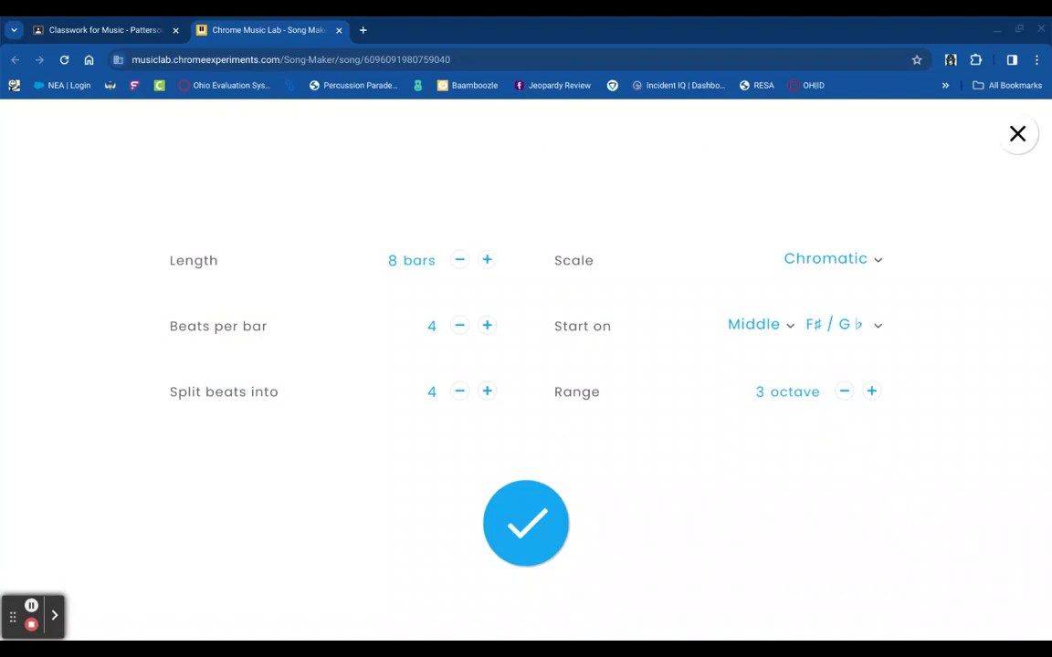
- Lengthen the song from 8 to 10 bars and confirm
click(487, 260)
click(488, 260)
click(506, 521)
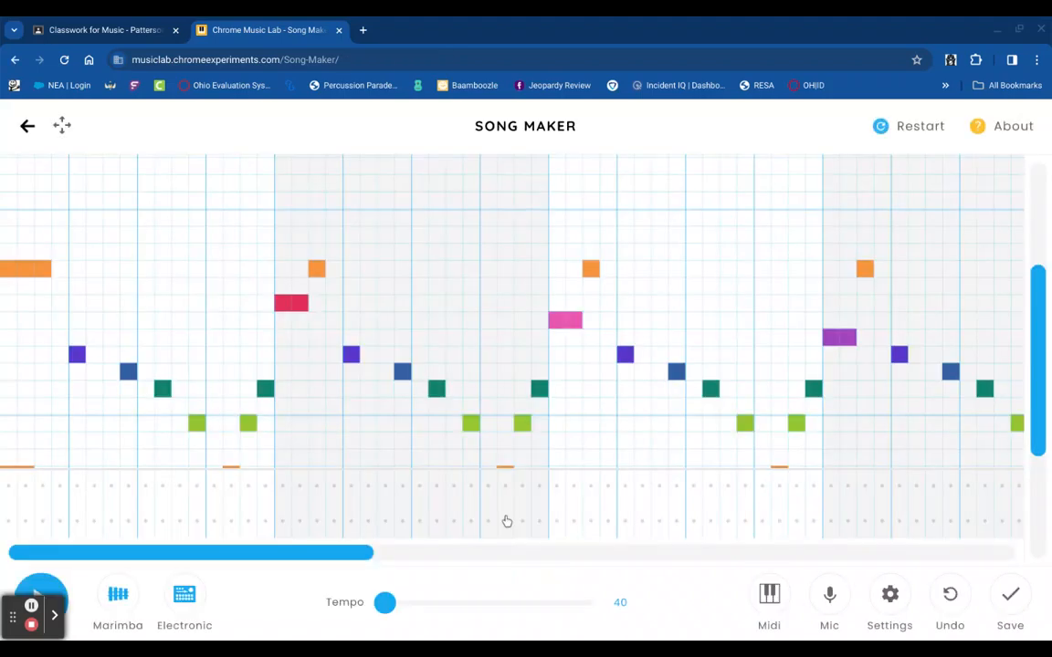
scroll(507, 521, right, 10)
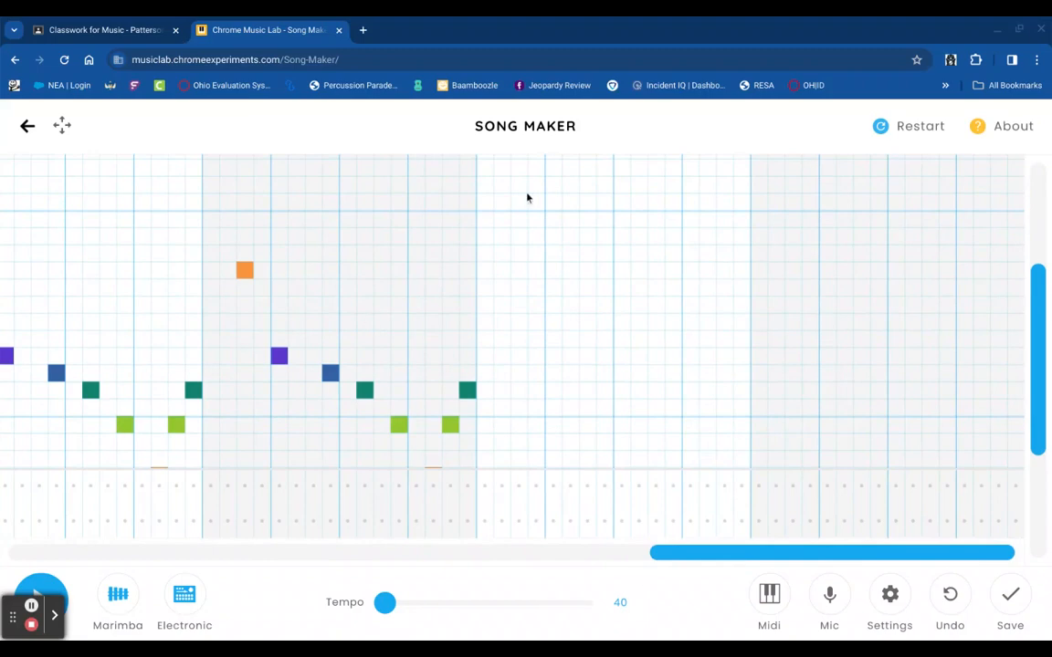
scroll(667, 412, down, 4)
scroll(666, 413, up, 3)
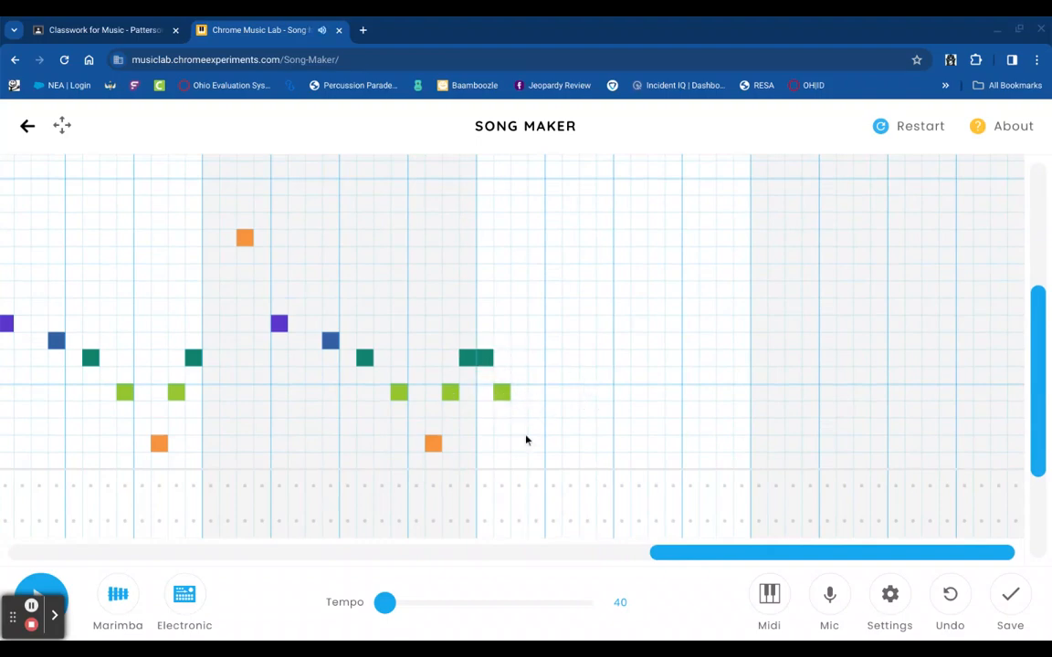
- Remove the extra green and teal notes, check the assignment instructions, and reopen settings
click(501, 395)
click(485, 360)
click(153, 27)
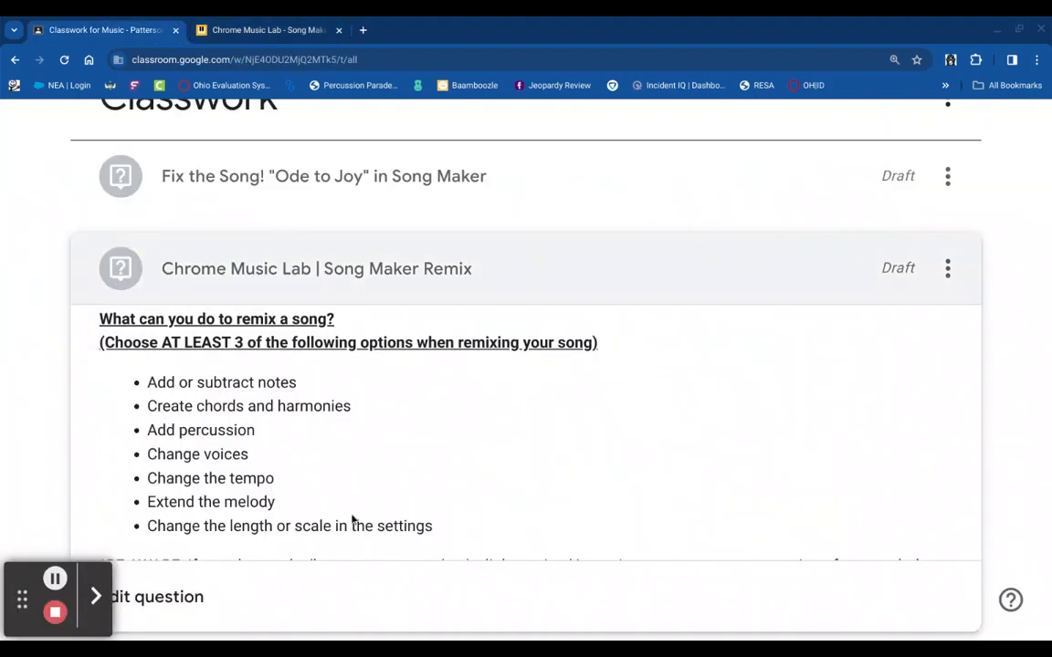
click(255, 29)
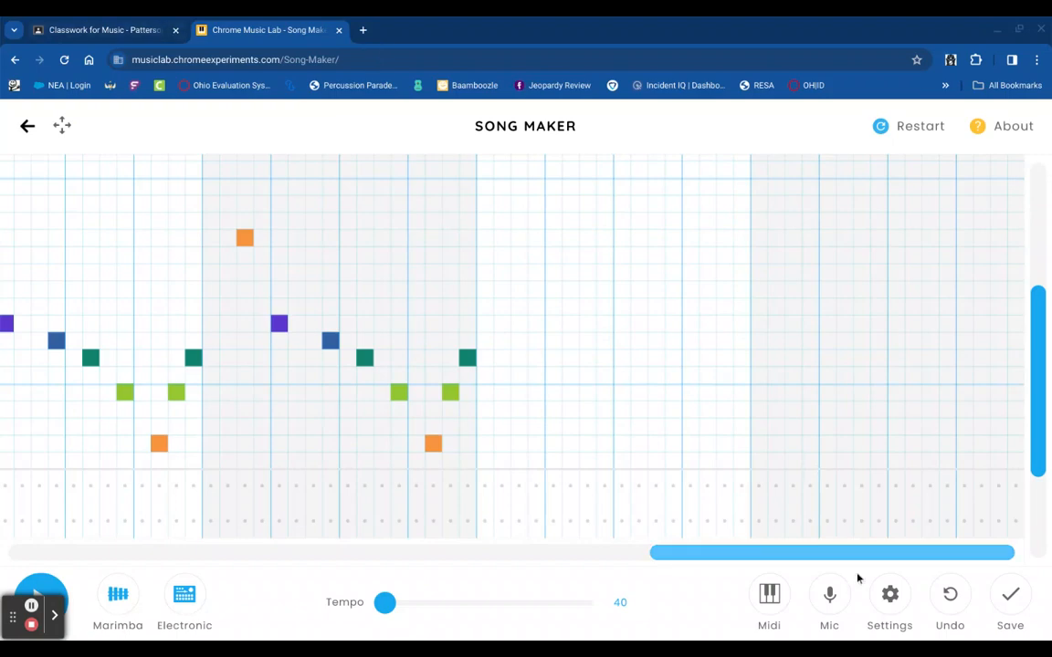
click(890, 603)
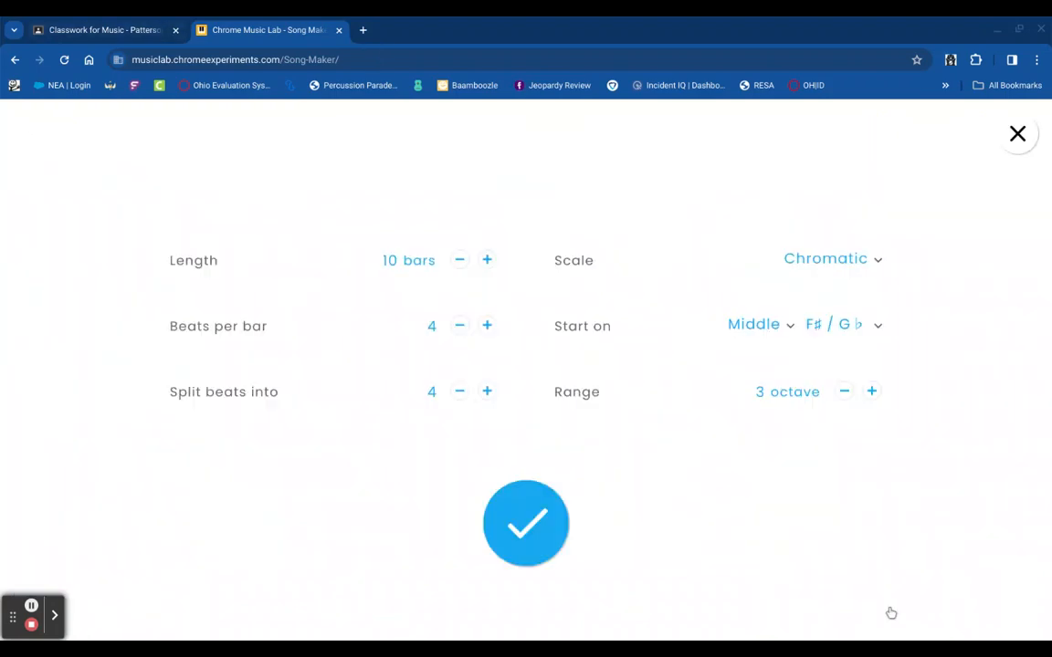
- Apply the Major scale, then glance at the Classroom assignment and return to the song
click(872, 279)
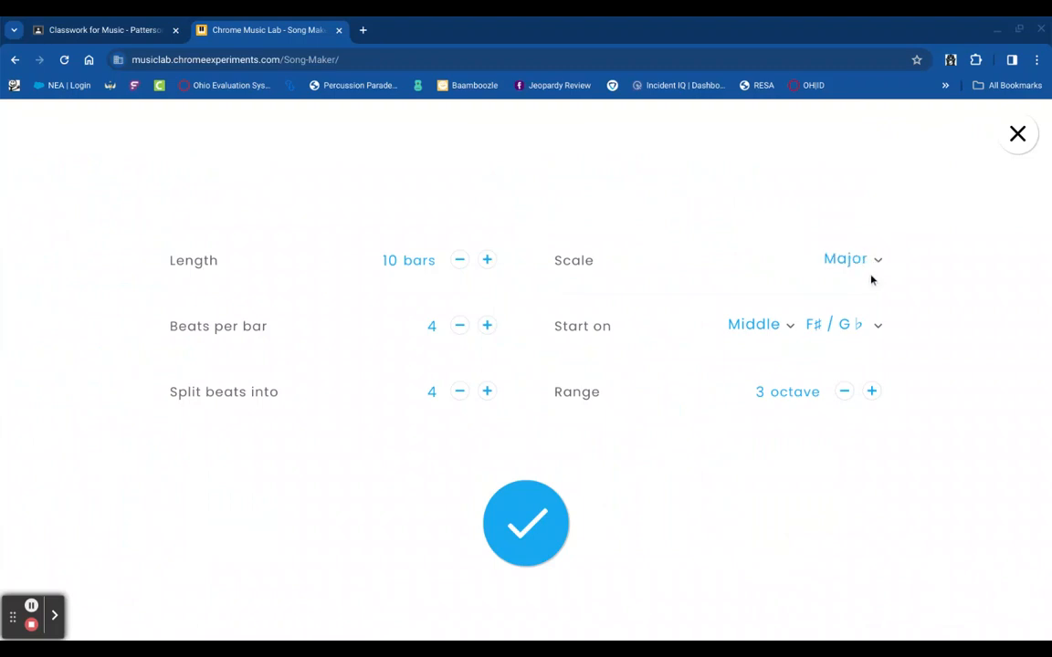
click(546, 529)
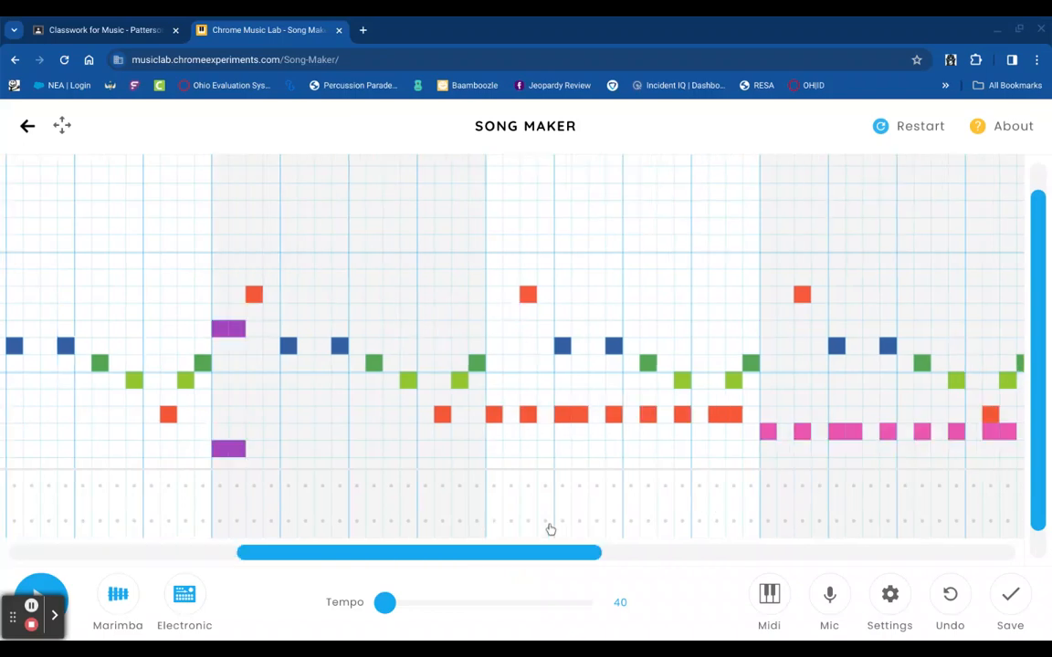
click(123, 24)
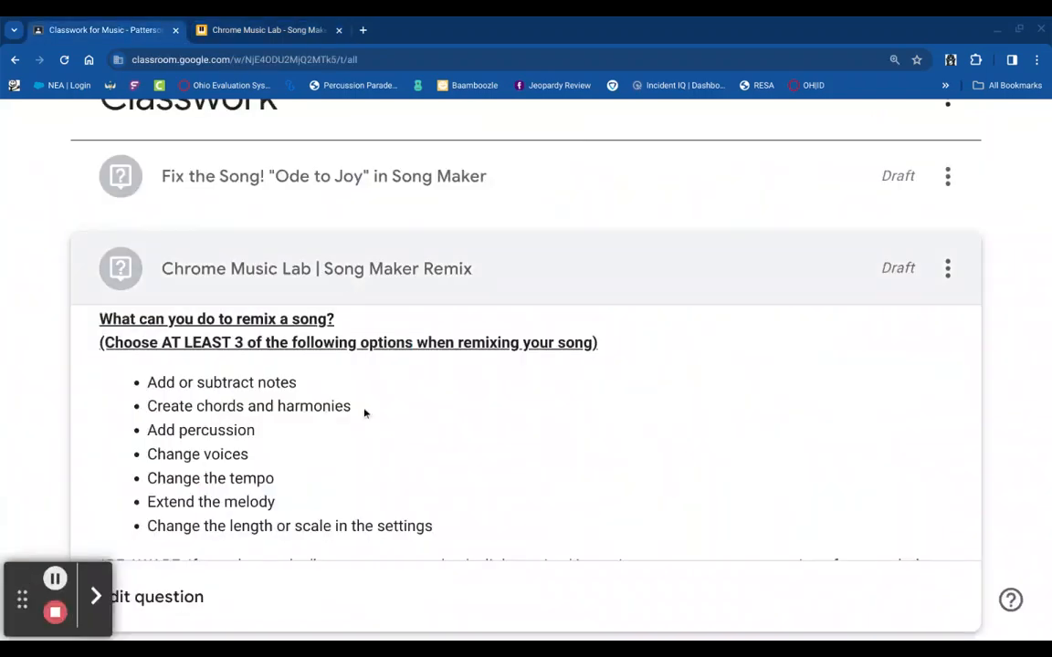
scroll(378, 441, down, 2)
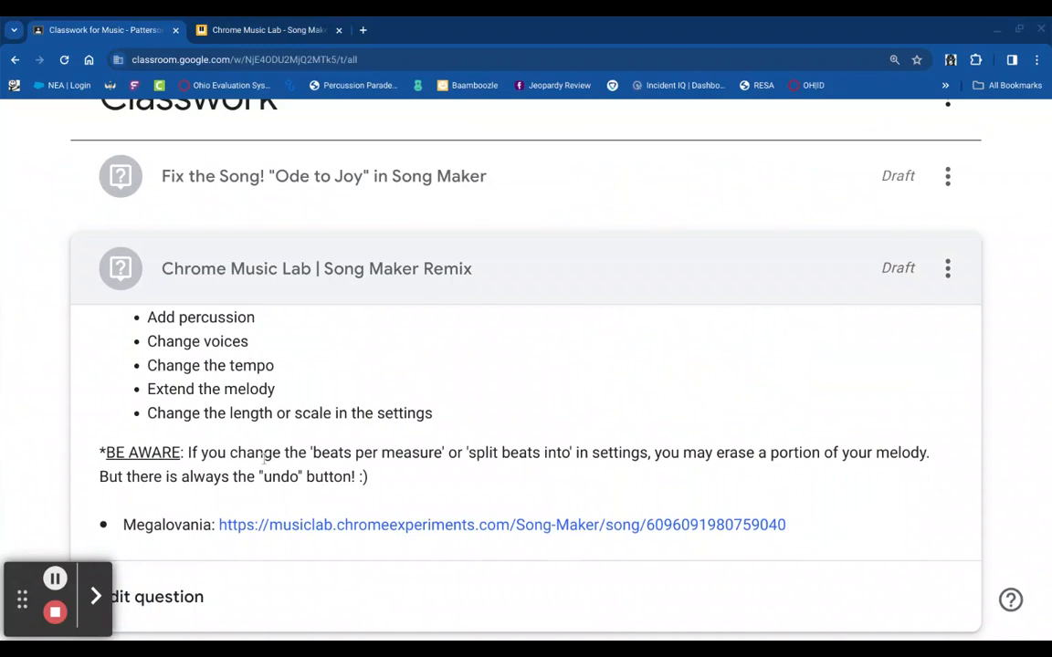
click(266, 30)
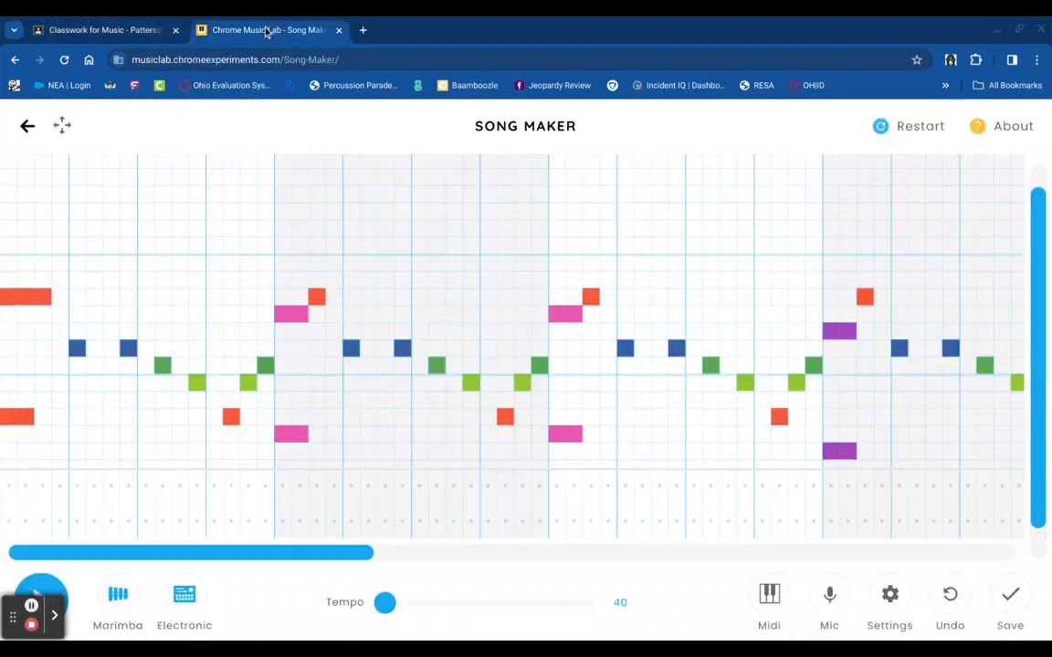
- Lower Split beats into to 2 in the song settings and apply it
click(902, 605)
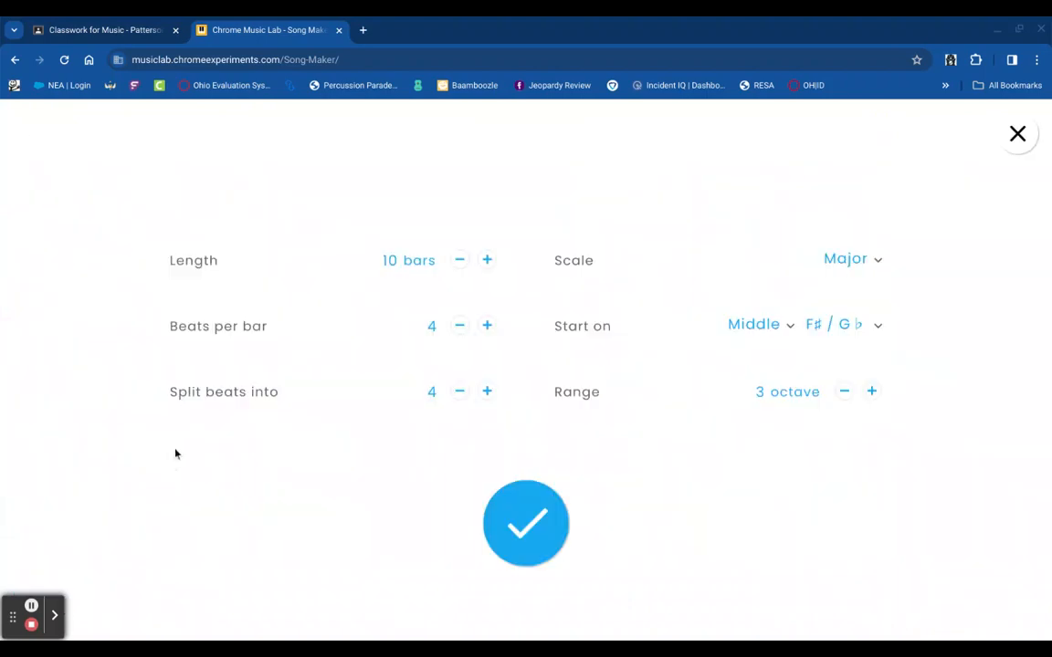
click(460, 392)
click(460, 392)
click(519, 537)
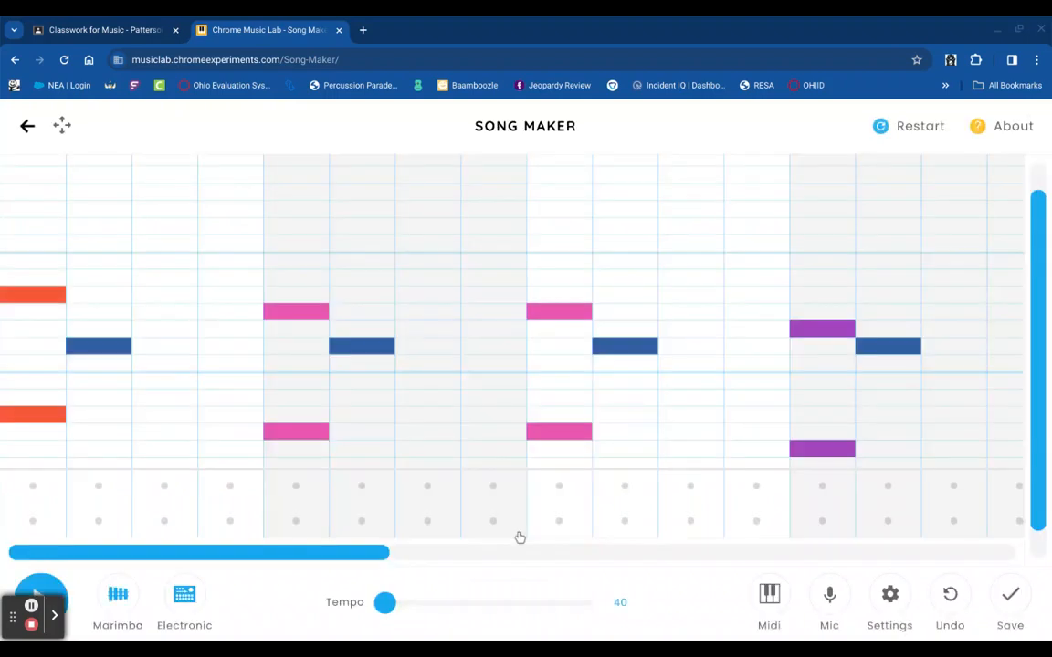
- Inspect the grid, undo to restore the erased melody notes, and return to the assignment page
scroll(523, 532, down, 1)
scroll(523, 531, up, 1)
scroll(523, 532, right, 10)
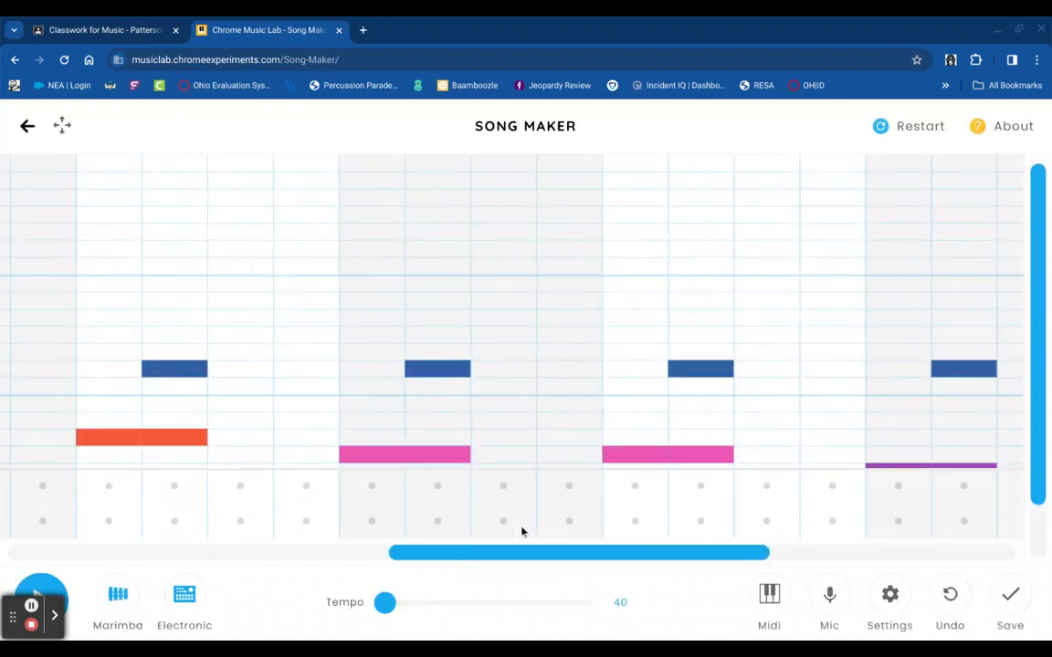
scroll(521, 531, down, 1)
scroll(521, 347, left, 10)
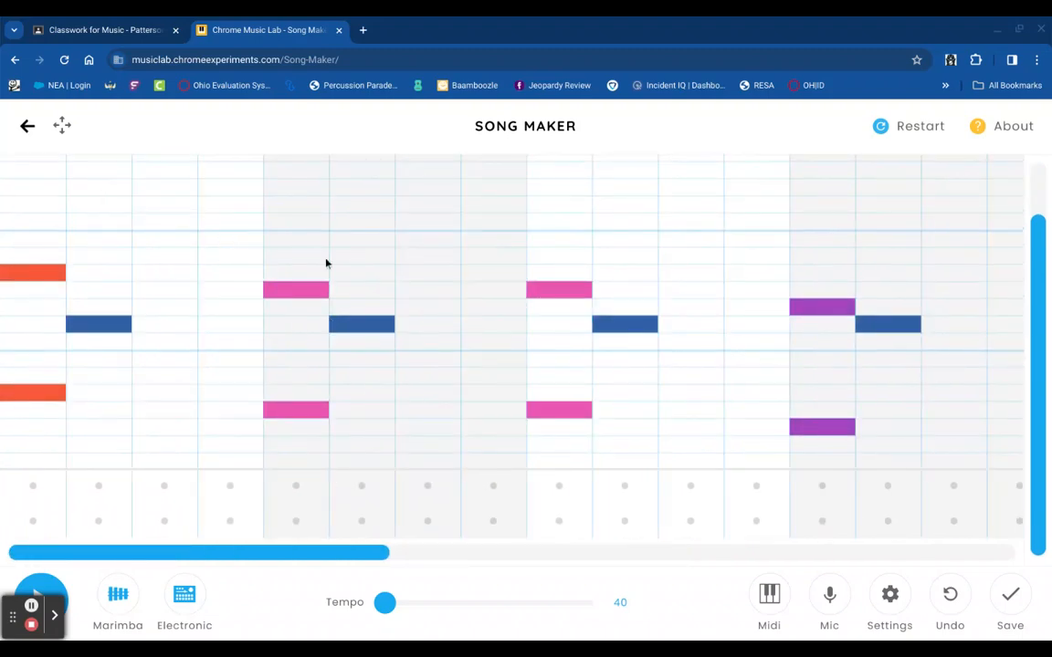
click(948, 595)
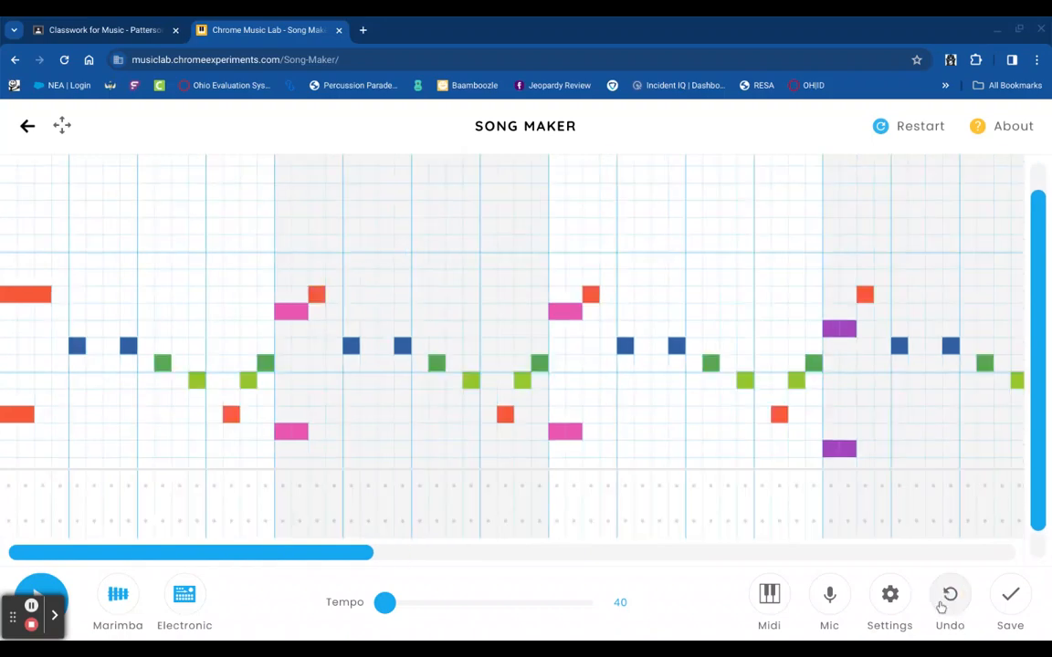
click(132, 21)
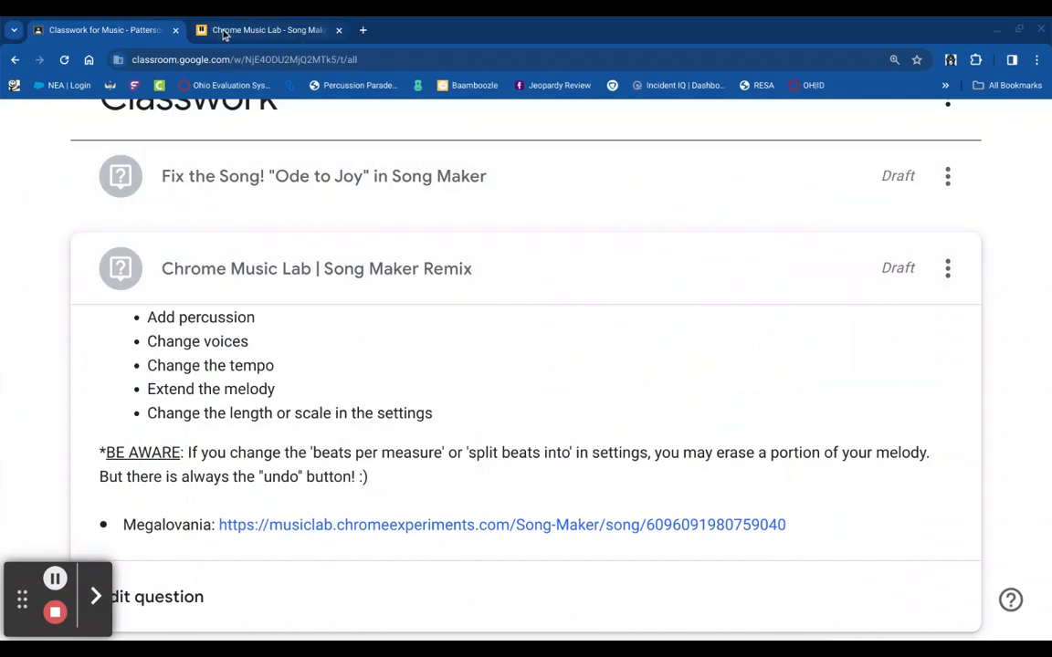
- Try Beats per bar at 2, then undo to restore the green and yellow notes
click(219, 30)
click(891, 603)
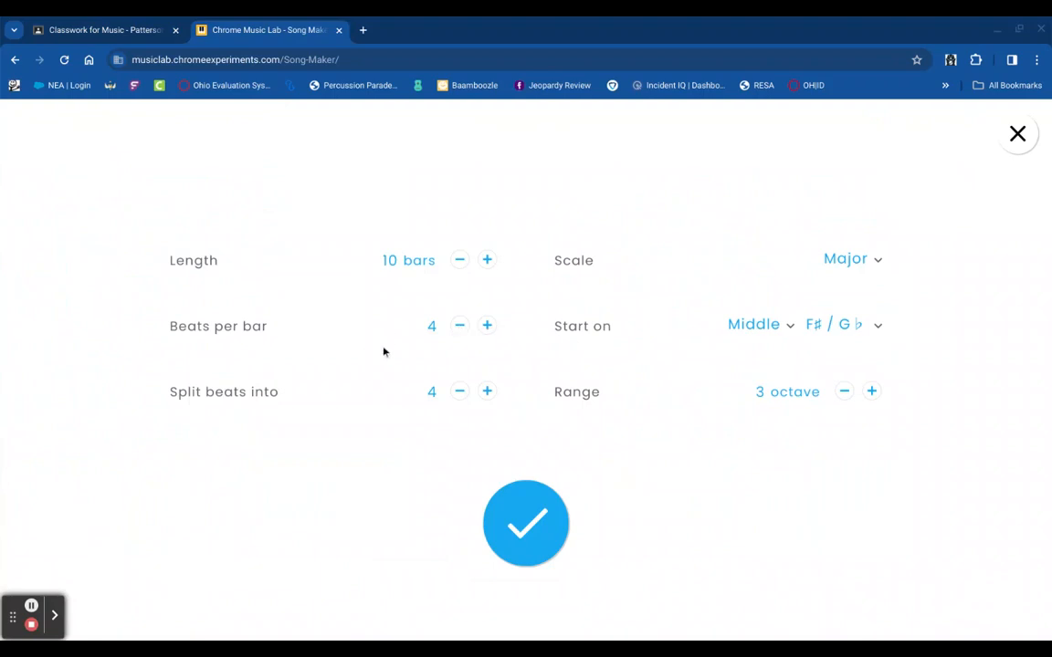
click(460, 326)
click(460, 326)
click(513, 521)
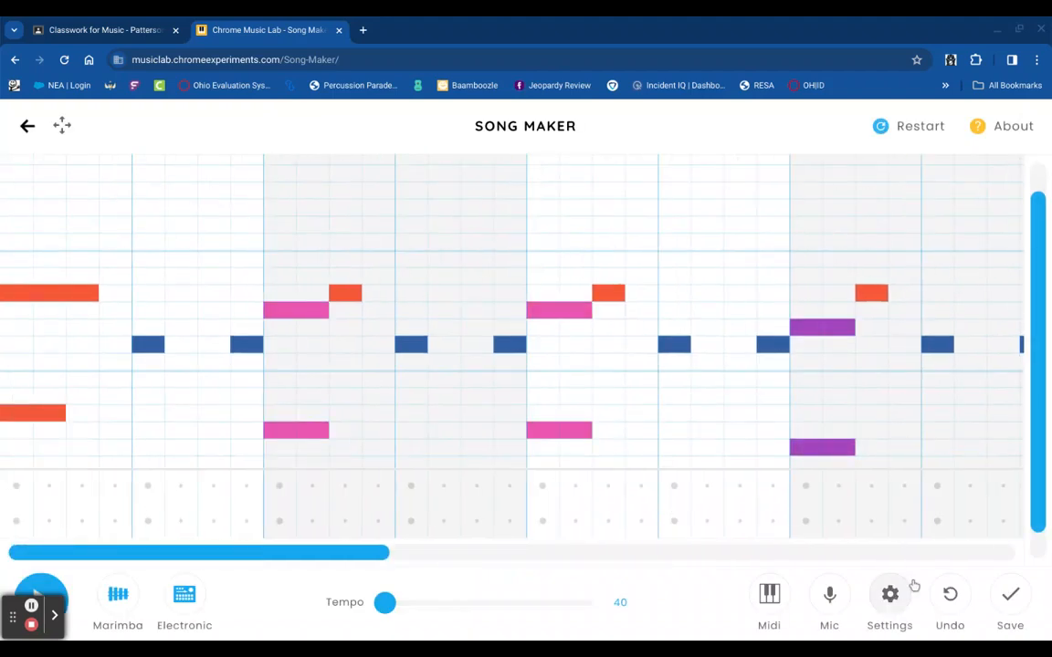
click(953, 605)
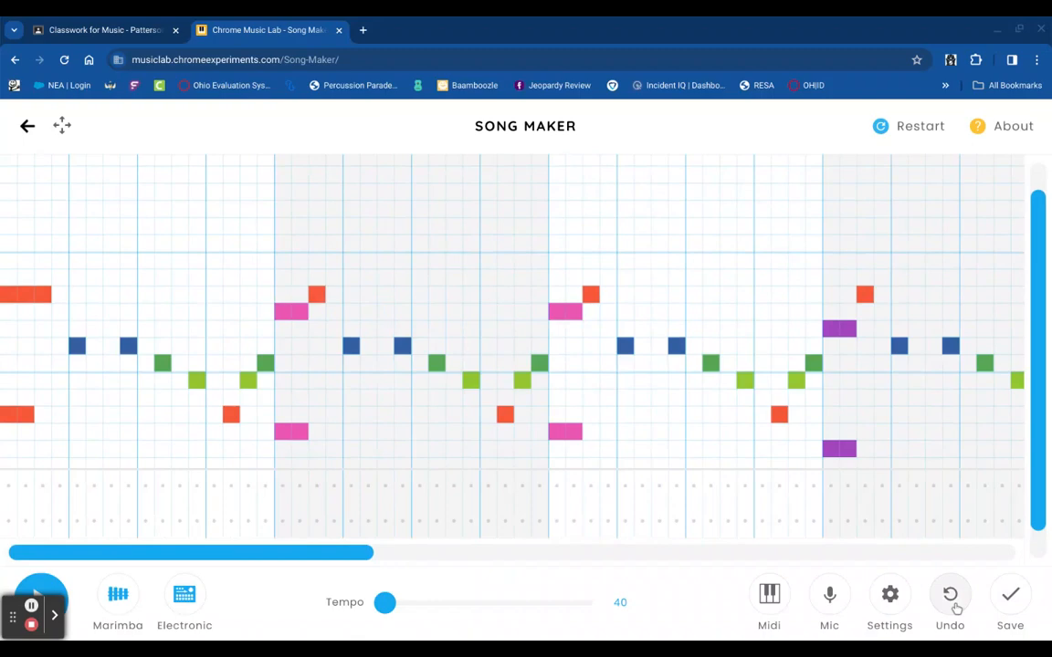
scroll(446, 359, down, 1)
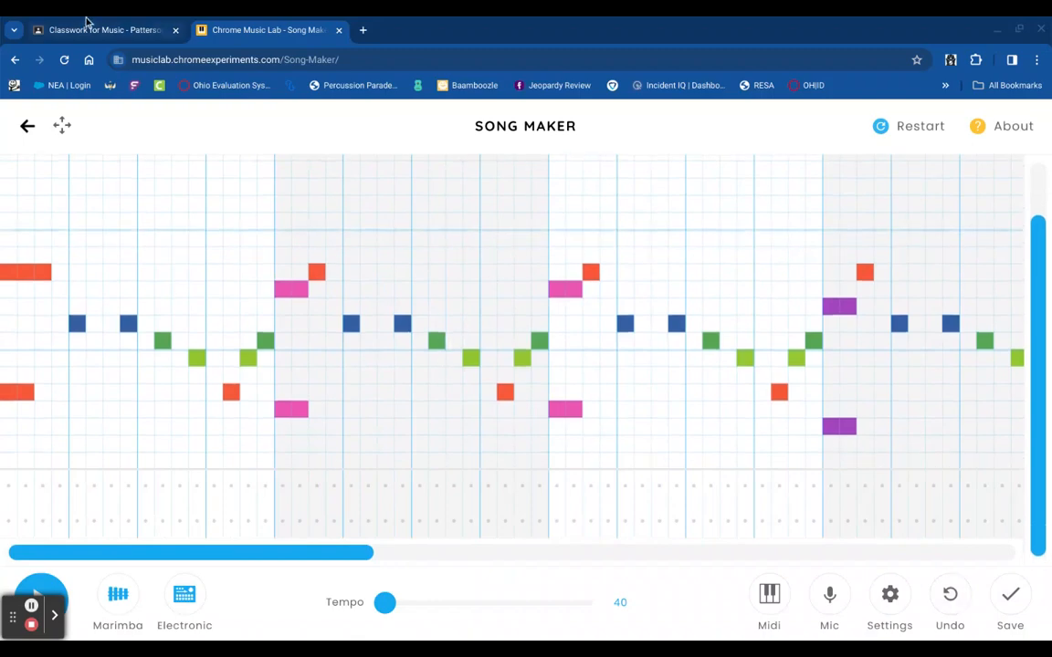
- Review the remix assignment instructions in Classroom and return to the song
click(86, 20)
scroll(304, 429, up, 3)
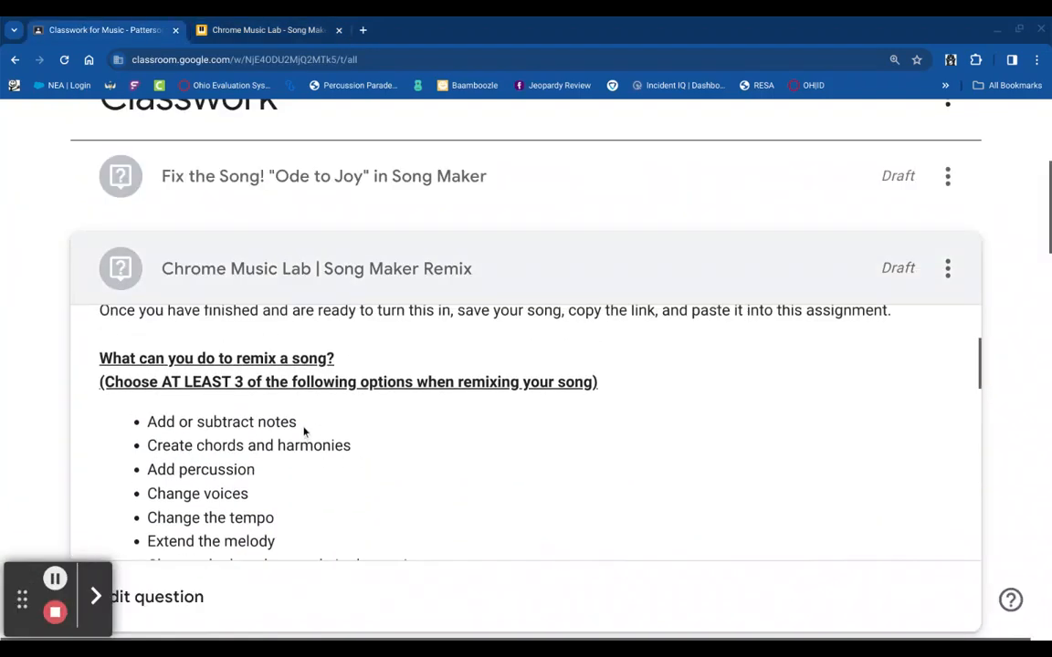
scroll(248, 482, down, 1)
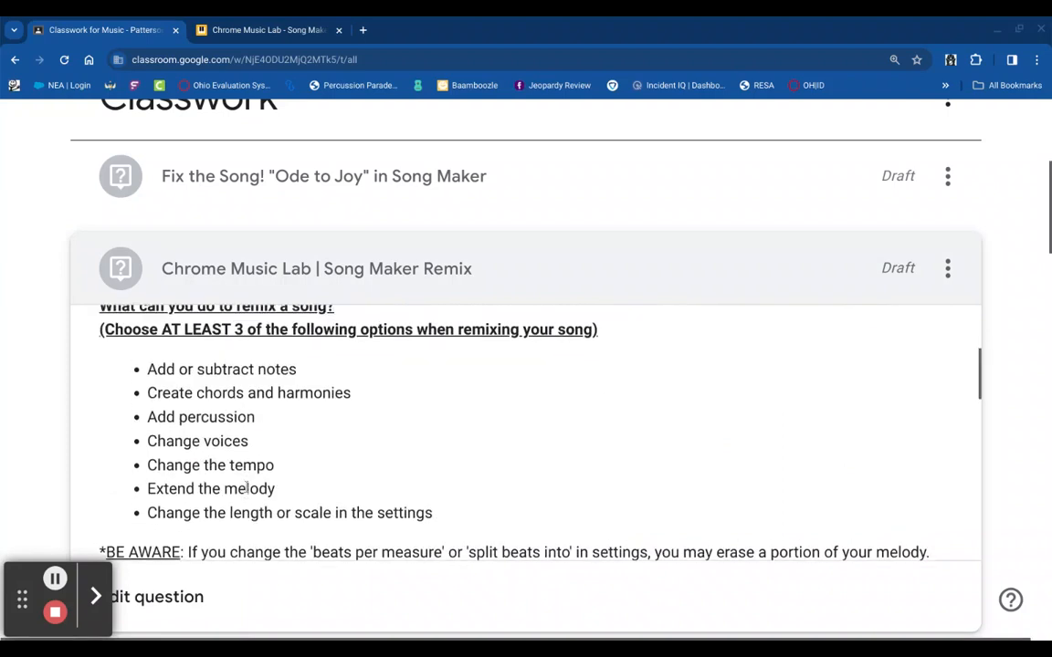
scroll(247, 488, up, 1)
scroll(247, 488, down, 2)
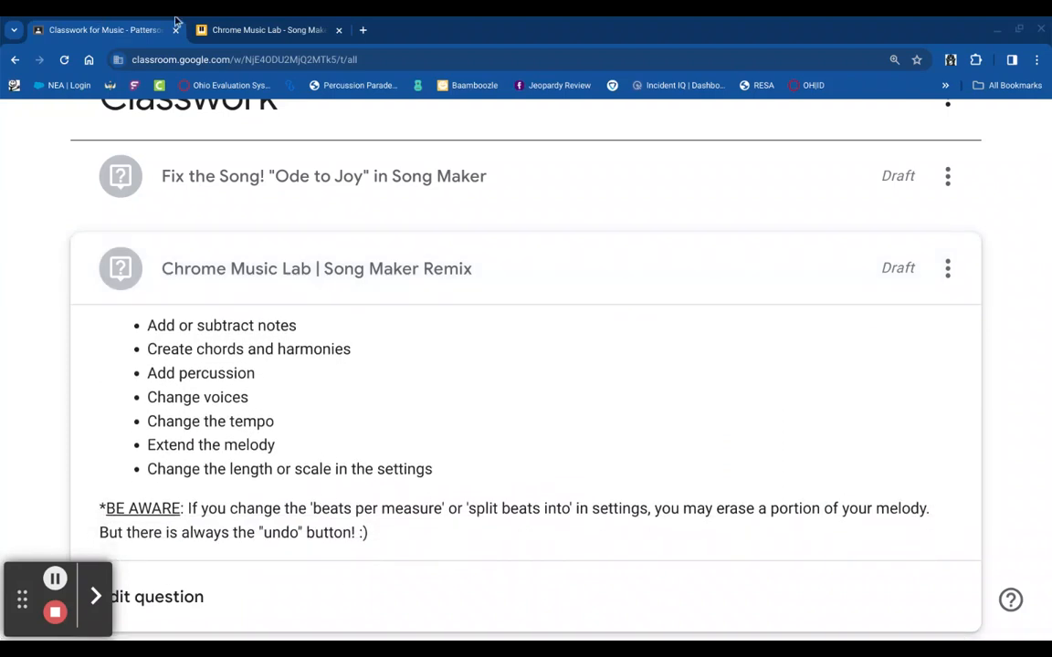
click(254, 21)
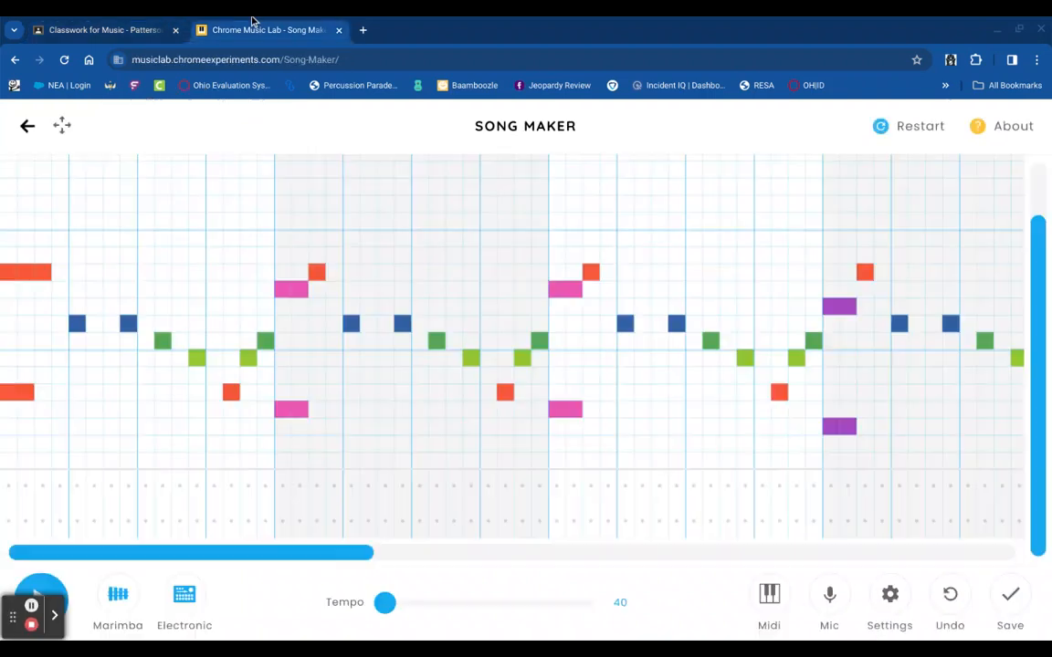
- Save the Megalovania remix, copy its song link, and switch to the Classwork for Music tab
click(1019, 592)
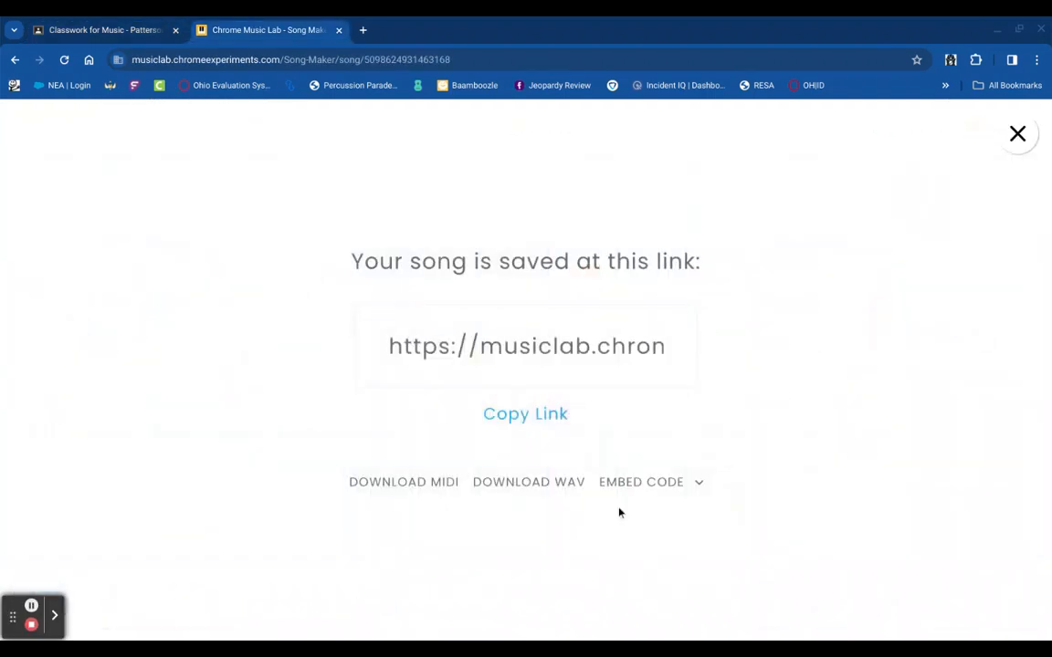
click(559, 424)
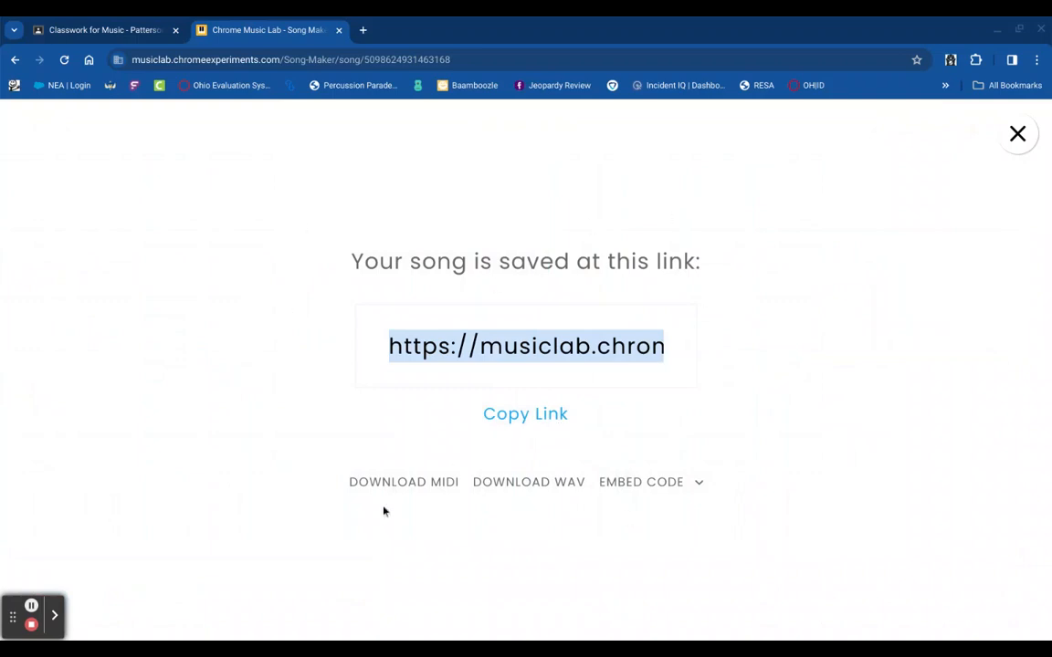
click(90, 31)
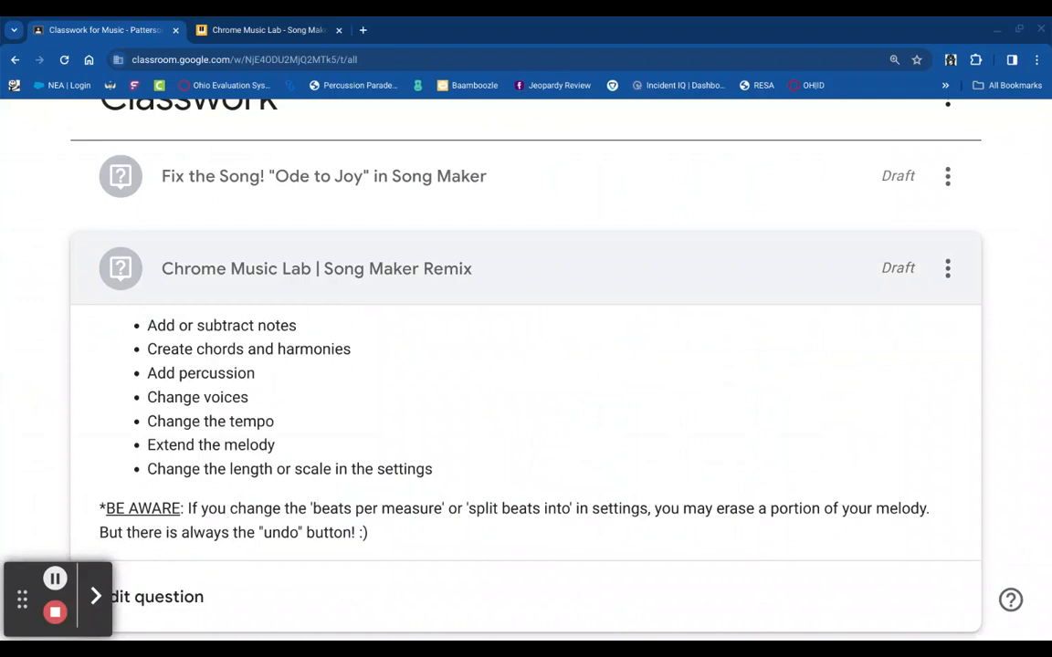
double_click(405, 469)
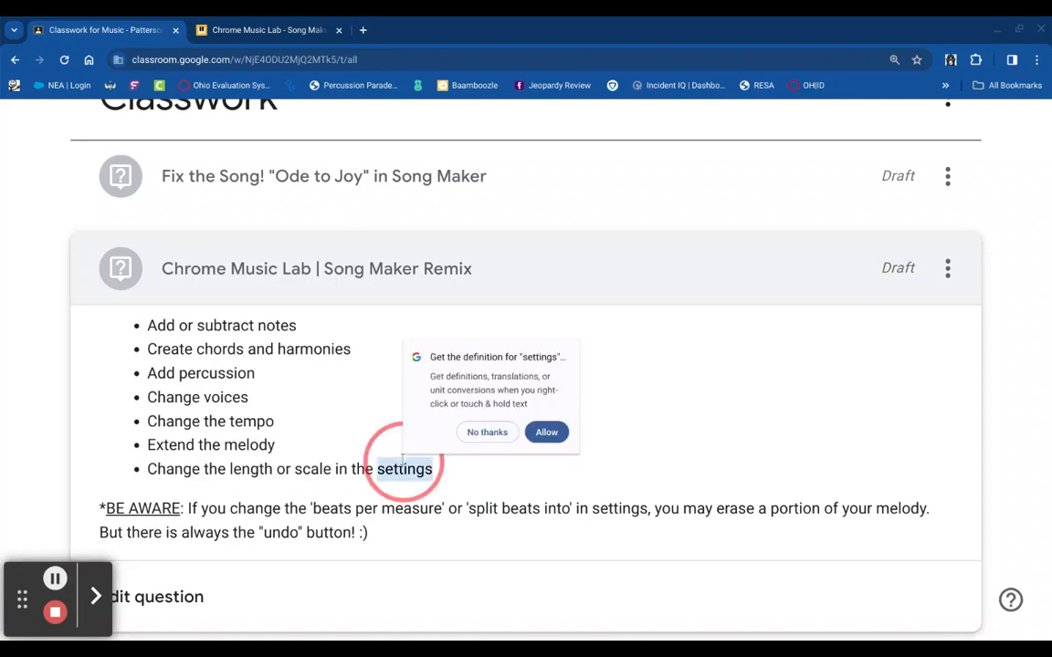